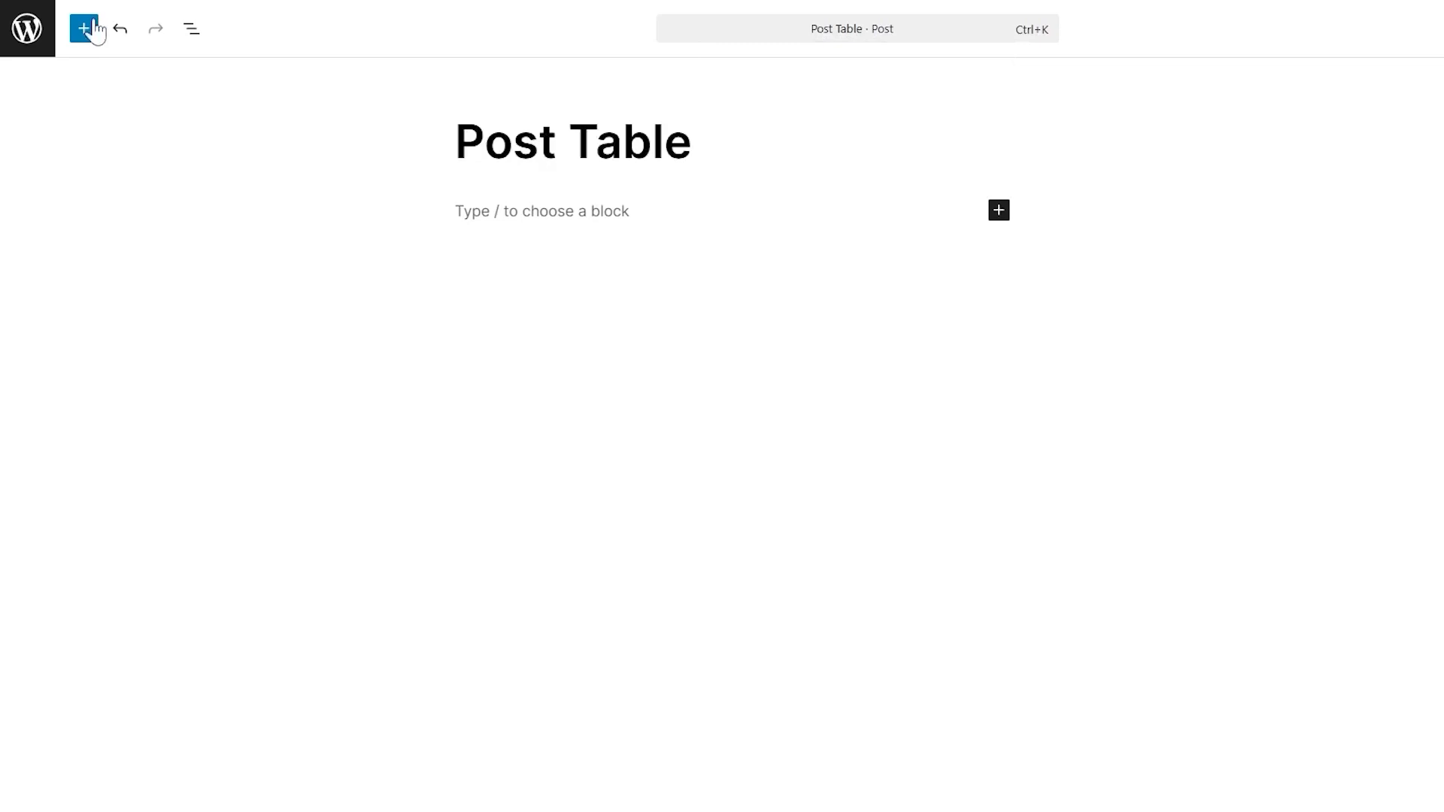
Insert a Post Table block into the empty area below the post title.
{"action": "left_click_drag", "start_coordinate": [240, 261], "coordinate": [556, 259]}
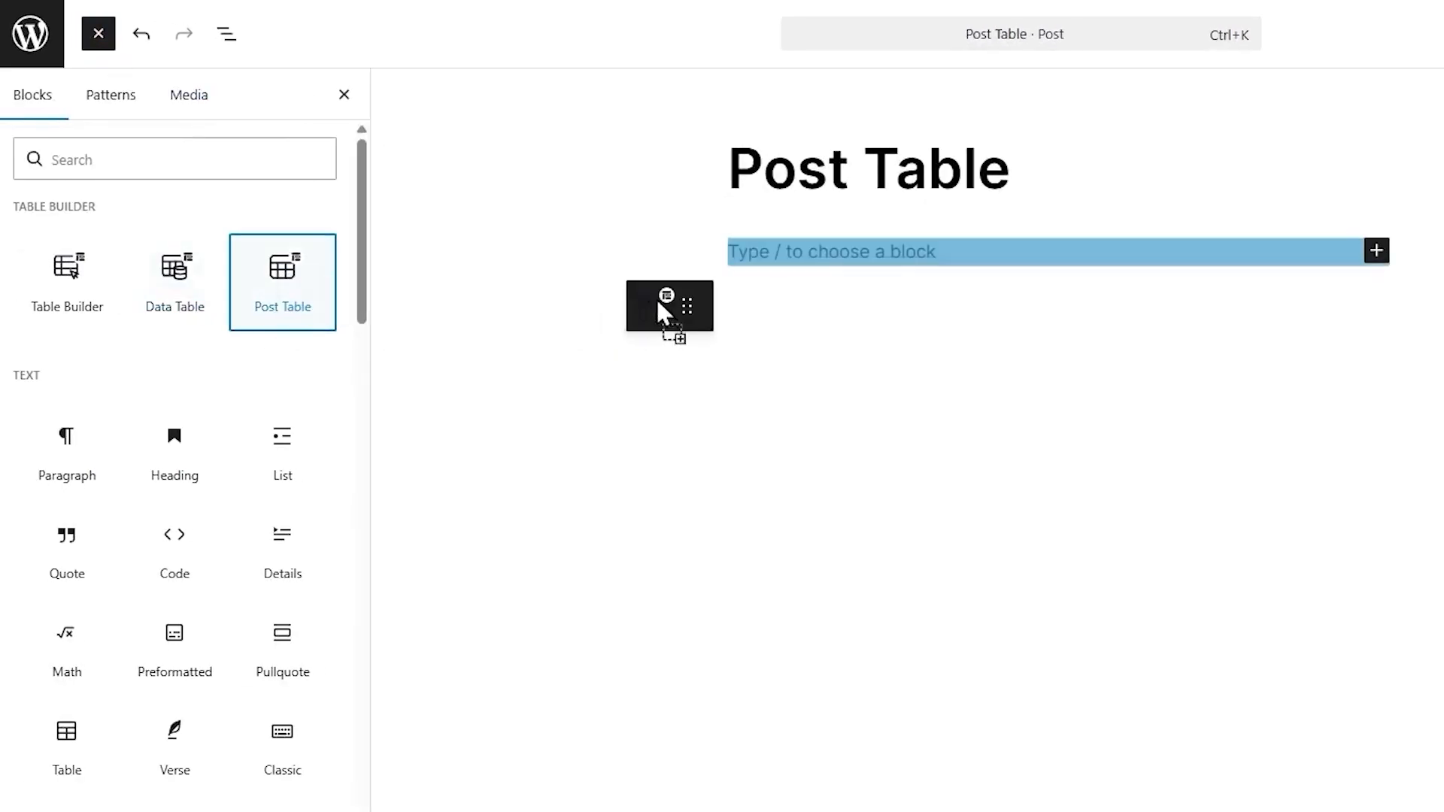
{"action": "left_click_drag", "start_coordinate": [660, 310], "coordinate": [662, 301]}
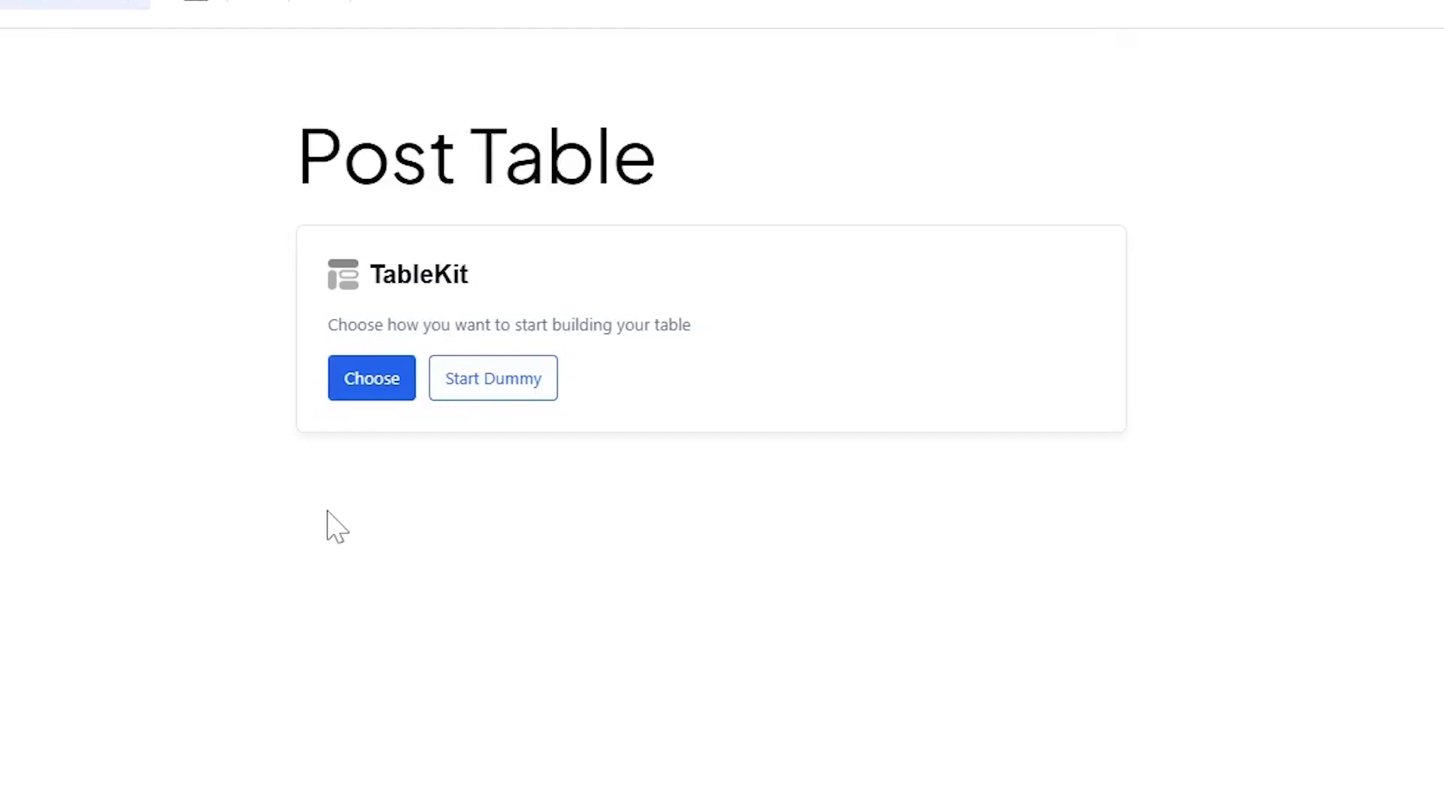
Import the "Wp Post List Table" template from the block's template library and look over the resulting table.
{"action": "left_click", "coordinate": [374, 383]}
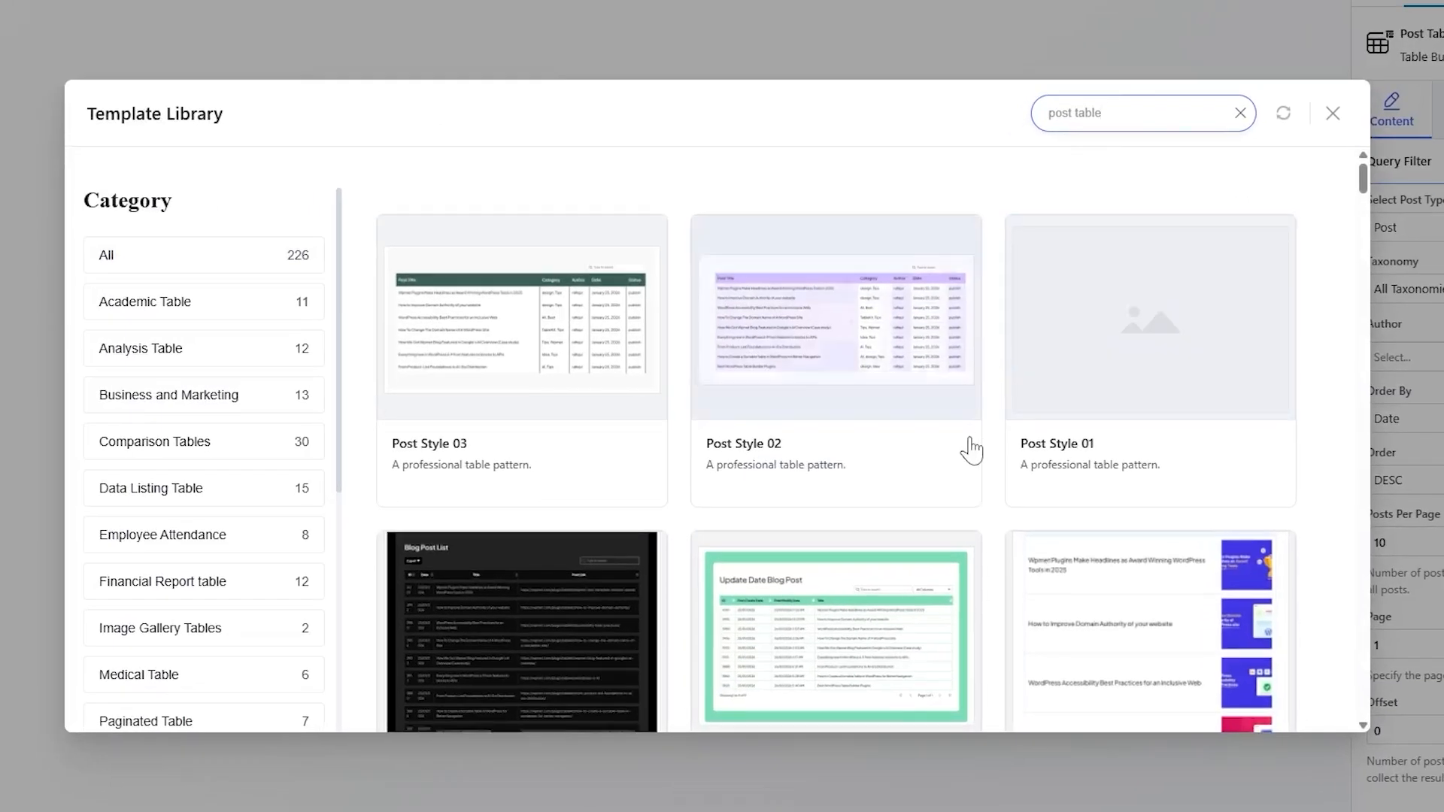
{"action": "scroll", "coordinate": [970, 450], "scroll_direction": "down", "scroll_amount": 3}
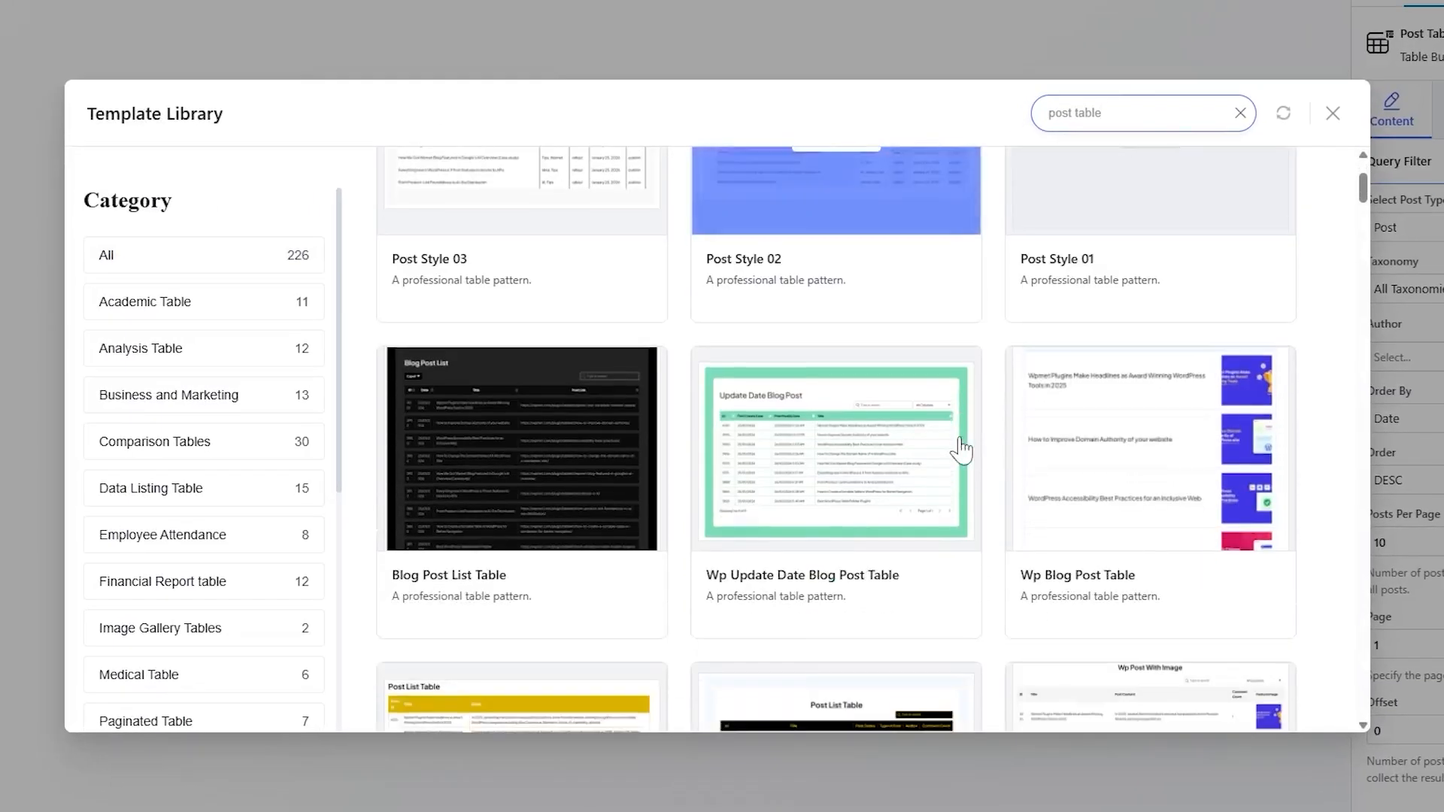
{"action": "scroll", "coordinate": [944, 358], "scroll_direction": "down", "scroll_amount": 4}
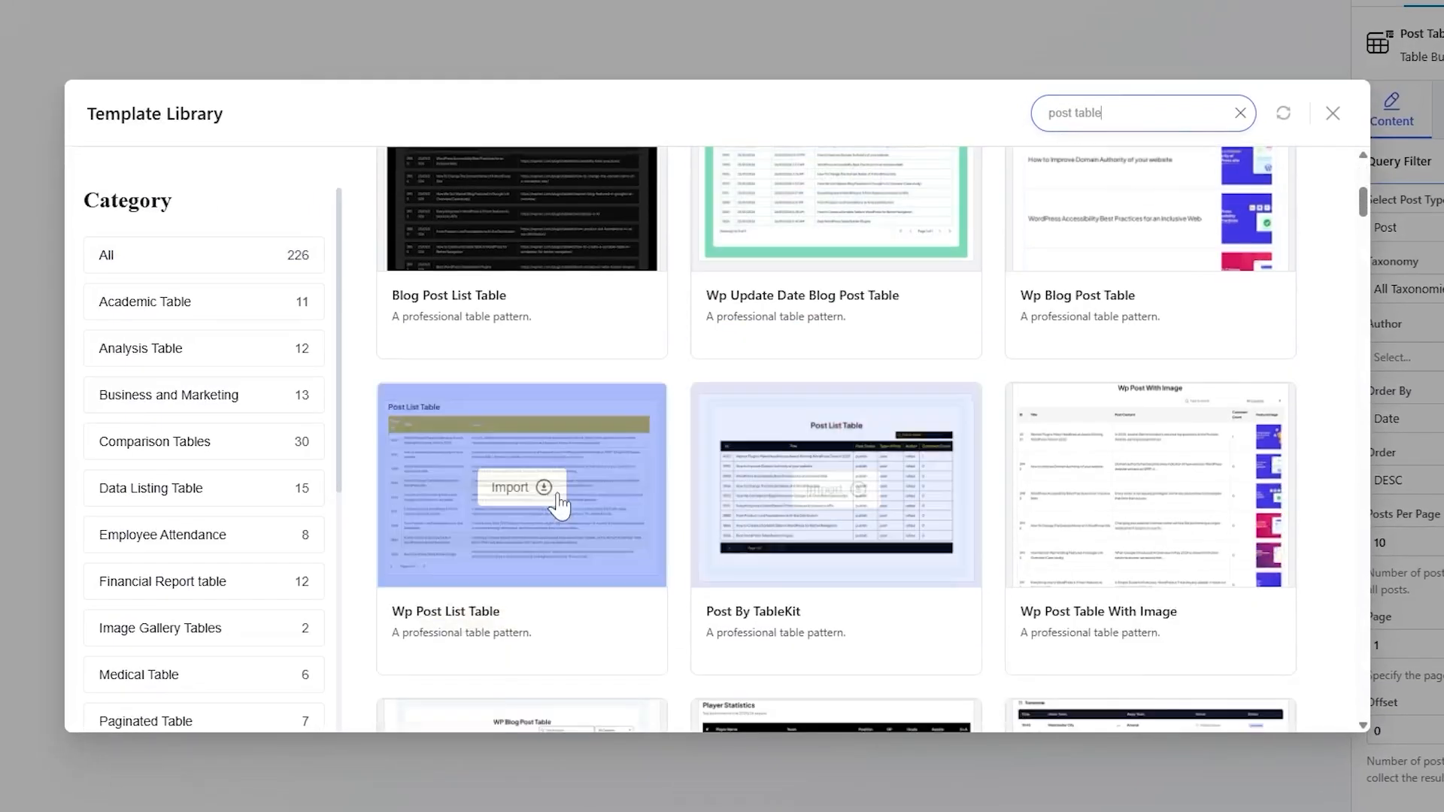
{"action": "left_click", "coordinate": [518, 492]}
{"action": "scroll", "coordinate": [551, 336], "scroll_direction": "down", "scroll_amount": 2}
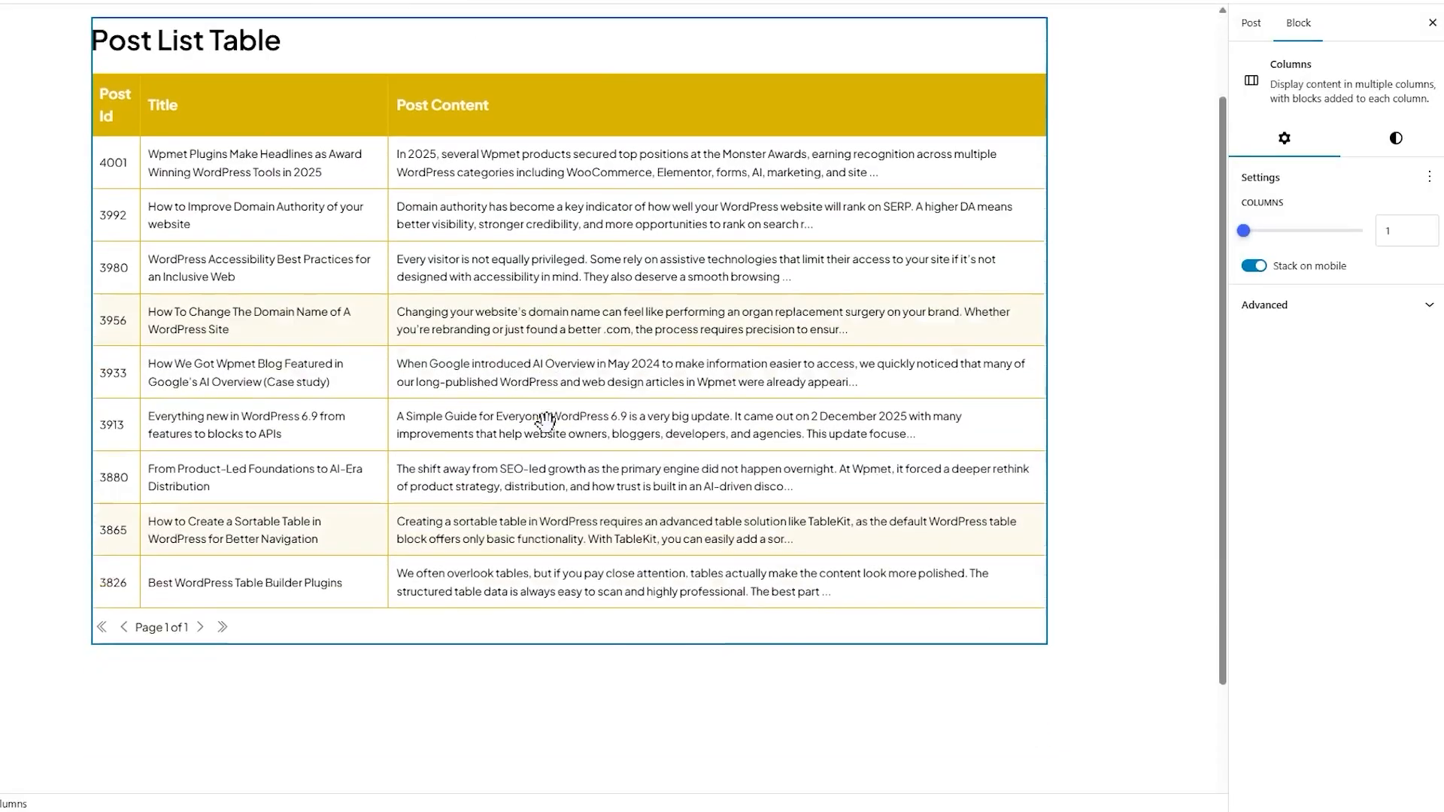
{"action": "scroll", "coordinate": [554, 328], "scroll_direction": "up", "scroll_amount": 2}
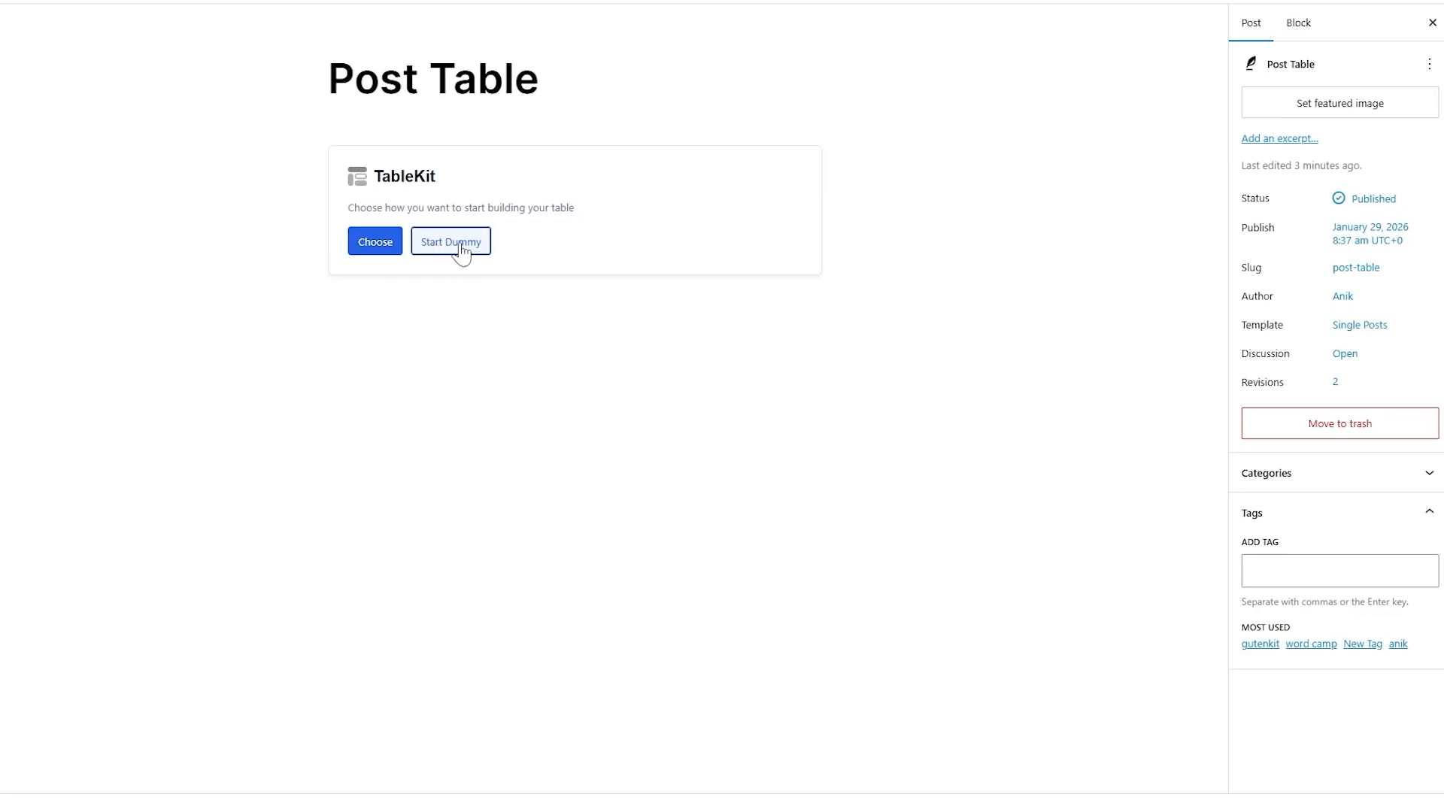
Start the post table from the dummy content instead of a template.
{"action": "left_click", "coordinate": [452, 242]}
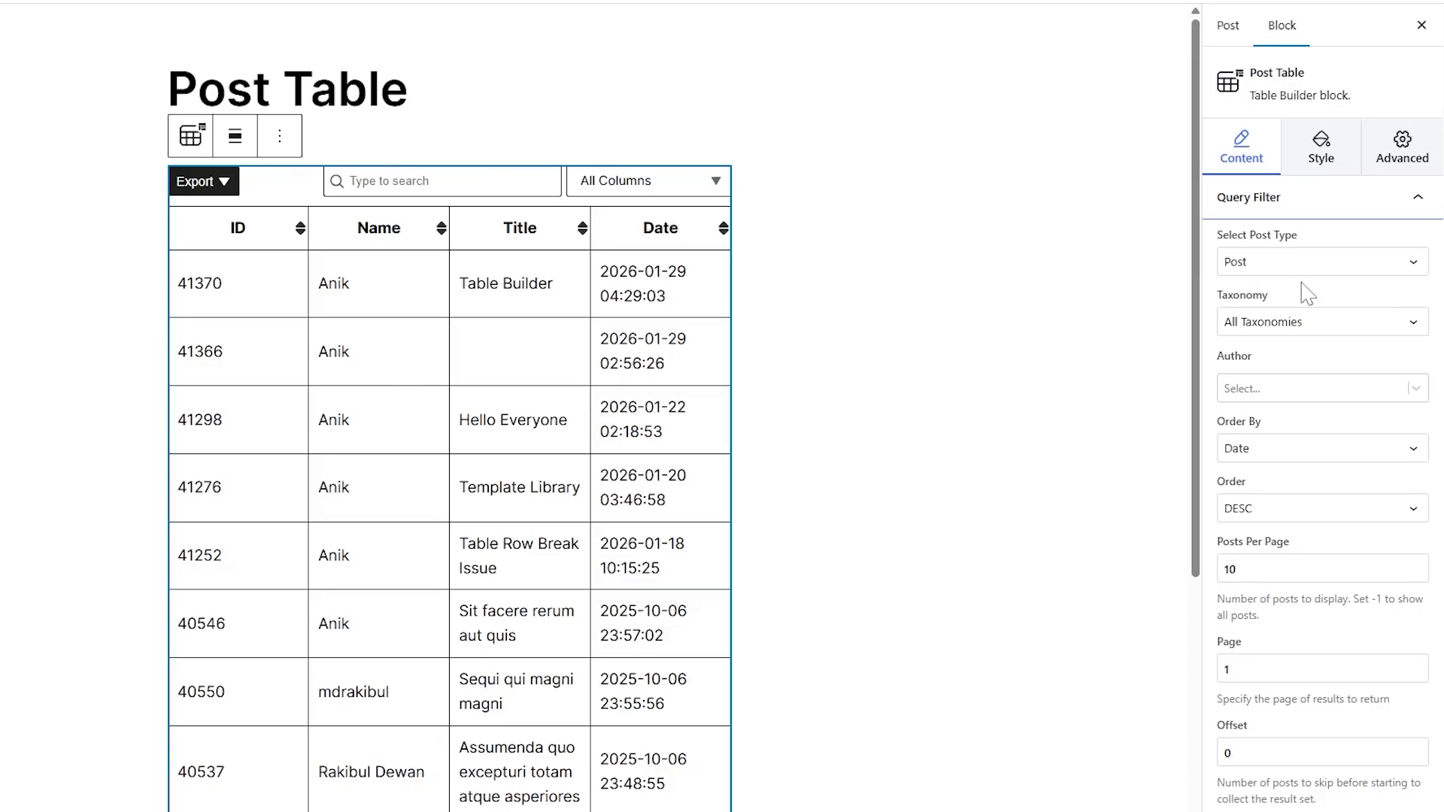
Try Page and Media as the queried post type, ending back on Post.
{"action": "left_click", "coordinate": [1252, 263]}
{"action": "left_click", "coordinate": [1263, 309]}
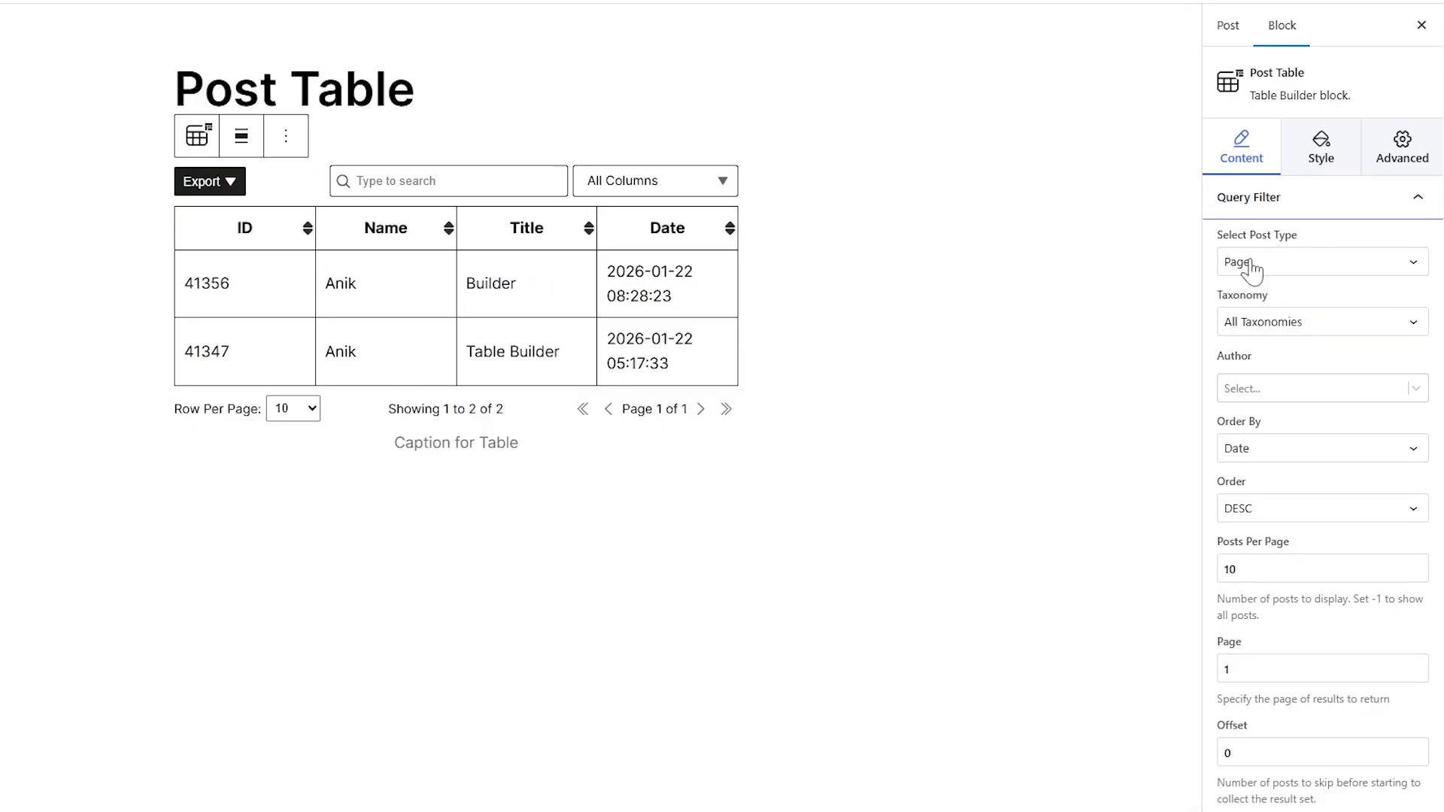
{"action": "left_click", "coordinate": [1252, 263]}
{"action": "left_click", "coordinate": [1257, 331]}
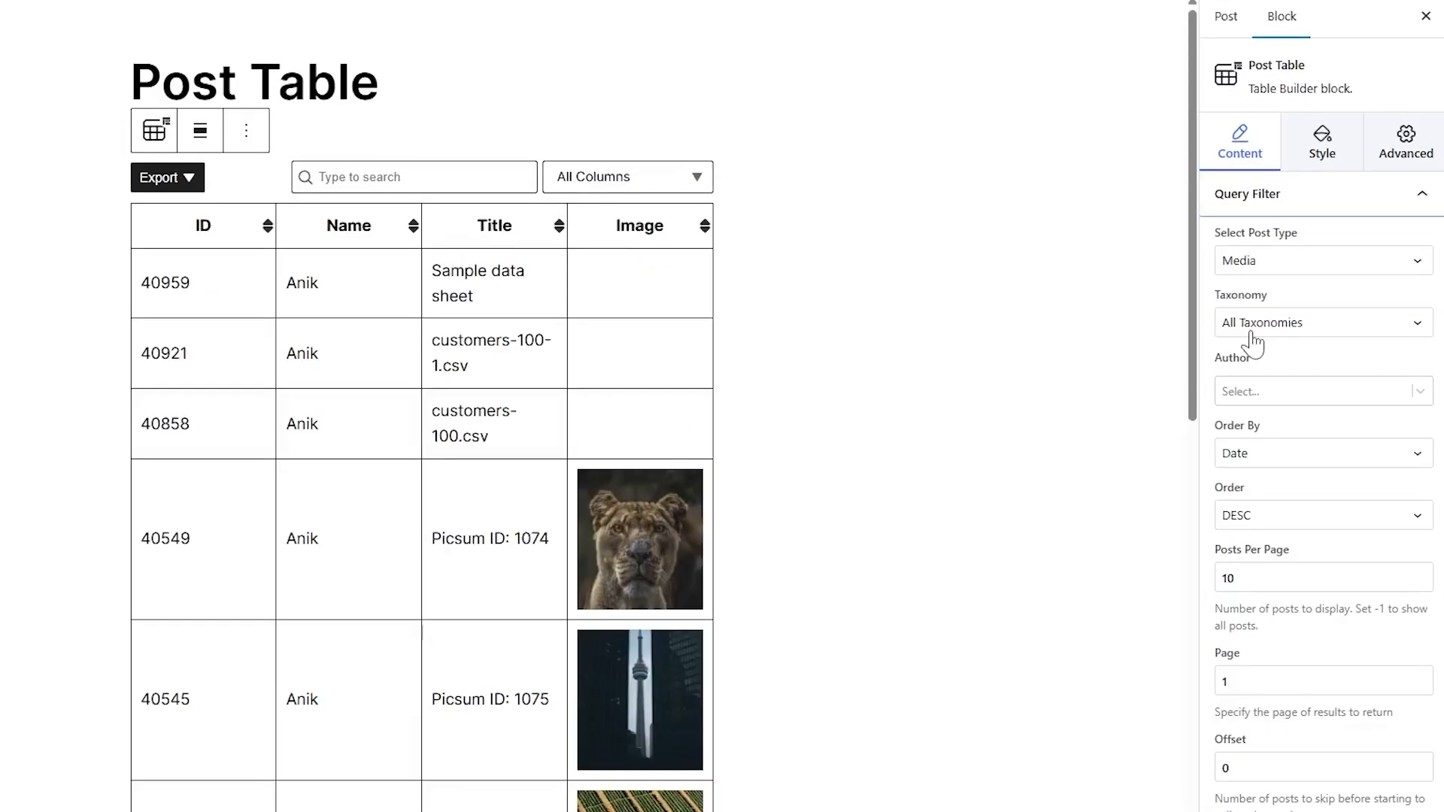
{"action": "left_click", "coordinate": [1252, 263]}
{"action": "left_click", "coordinate": [1248, 284]}
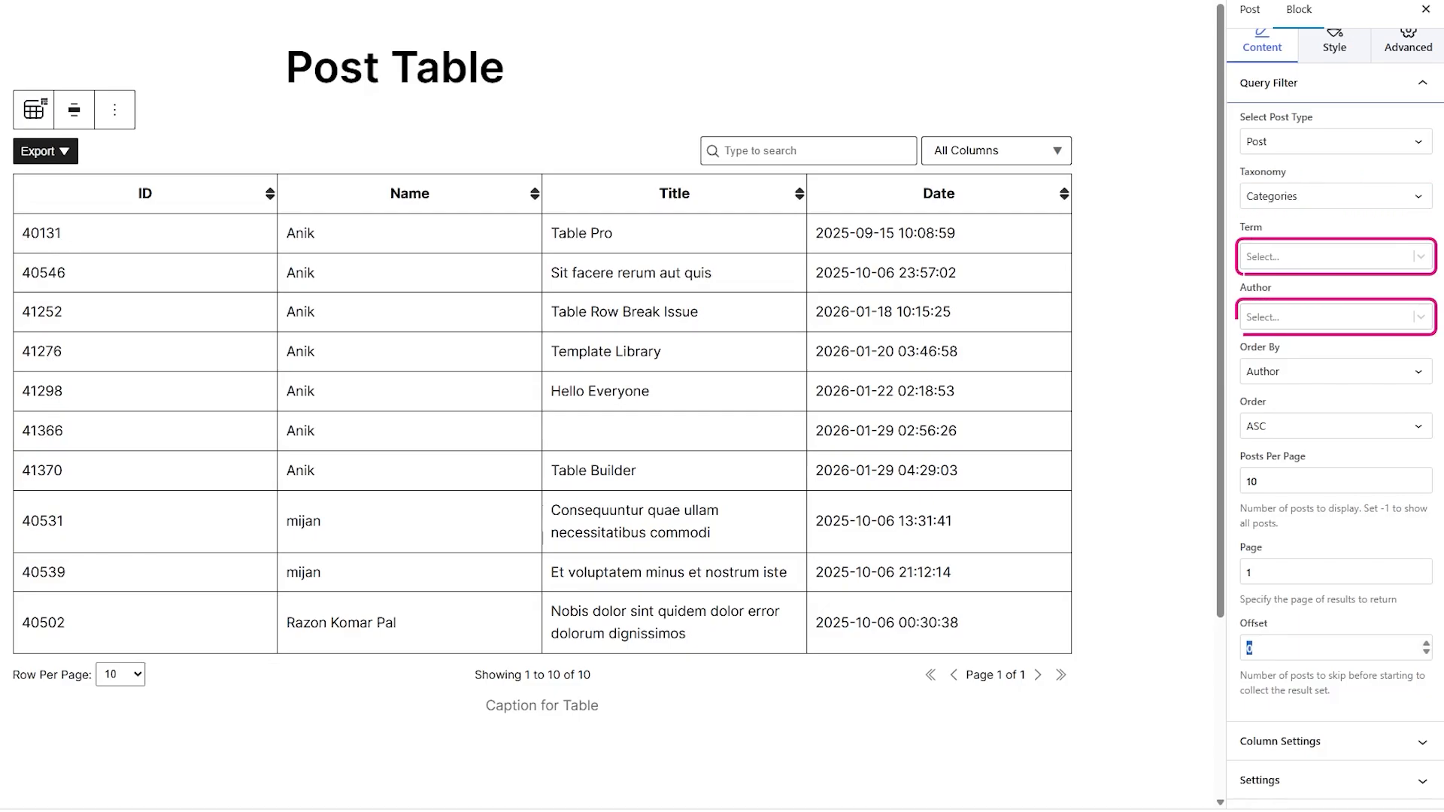
Set the query filter's offset to 5 and open the column settings.
{"action": "type", "text": "5"}
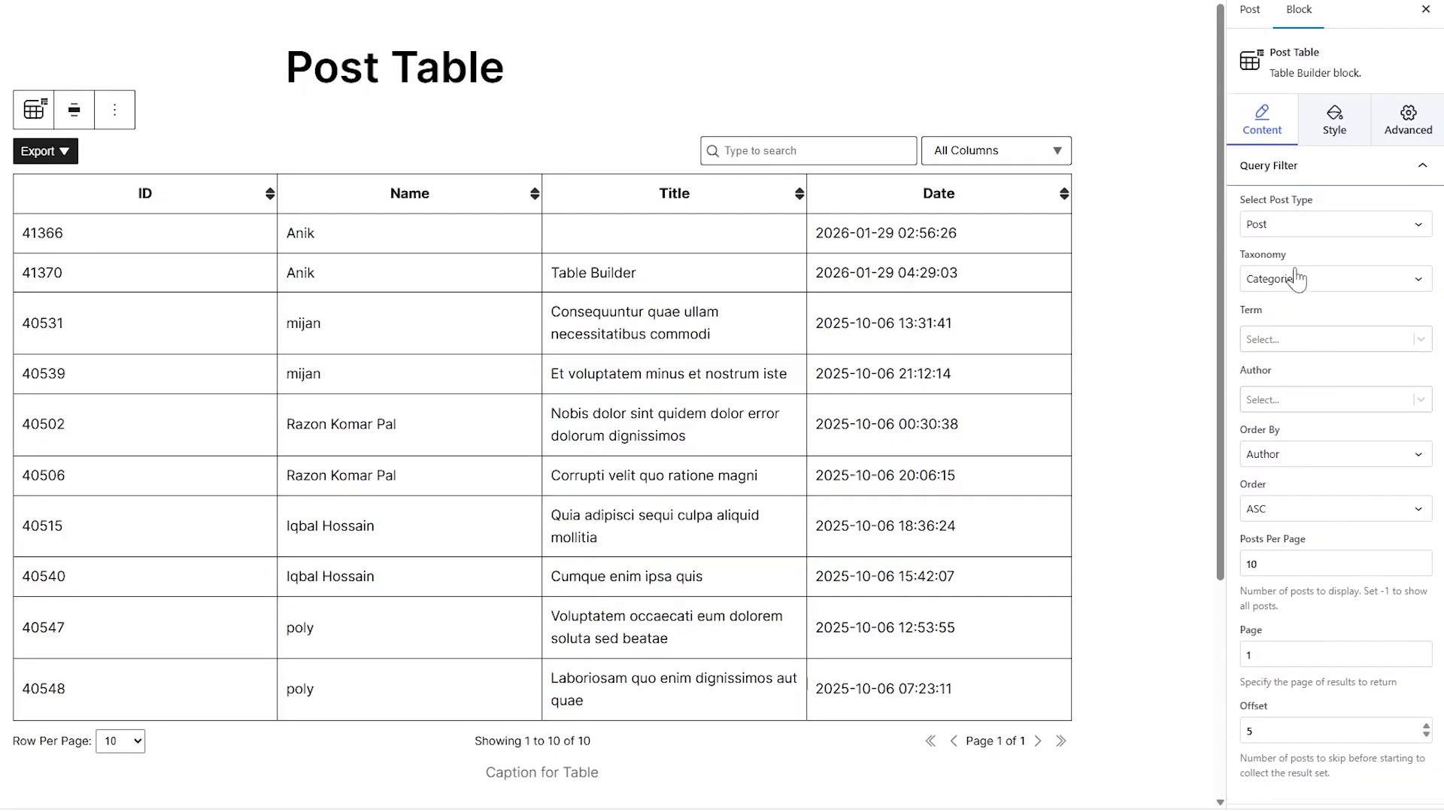
{"action": "left_click", "coordinate": [1283, 167]}
{"action": "left_click", "coordinate": [1288, 205]}
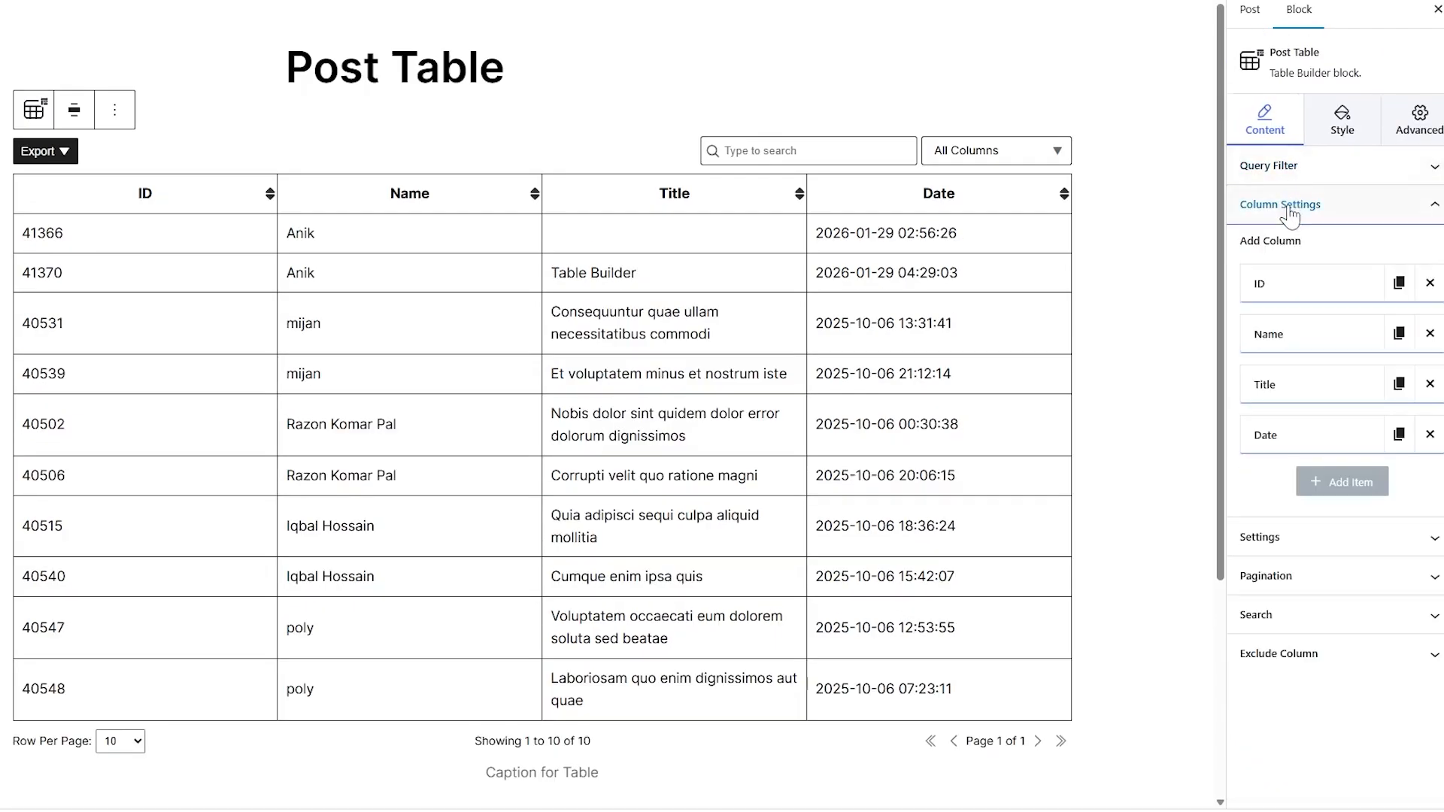
{"action": "left_click", "coordinate": [1332, 489]}
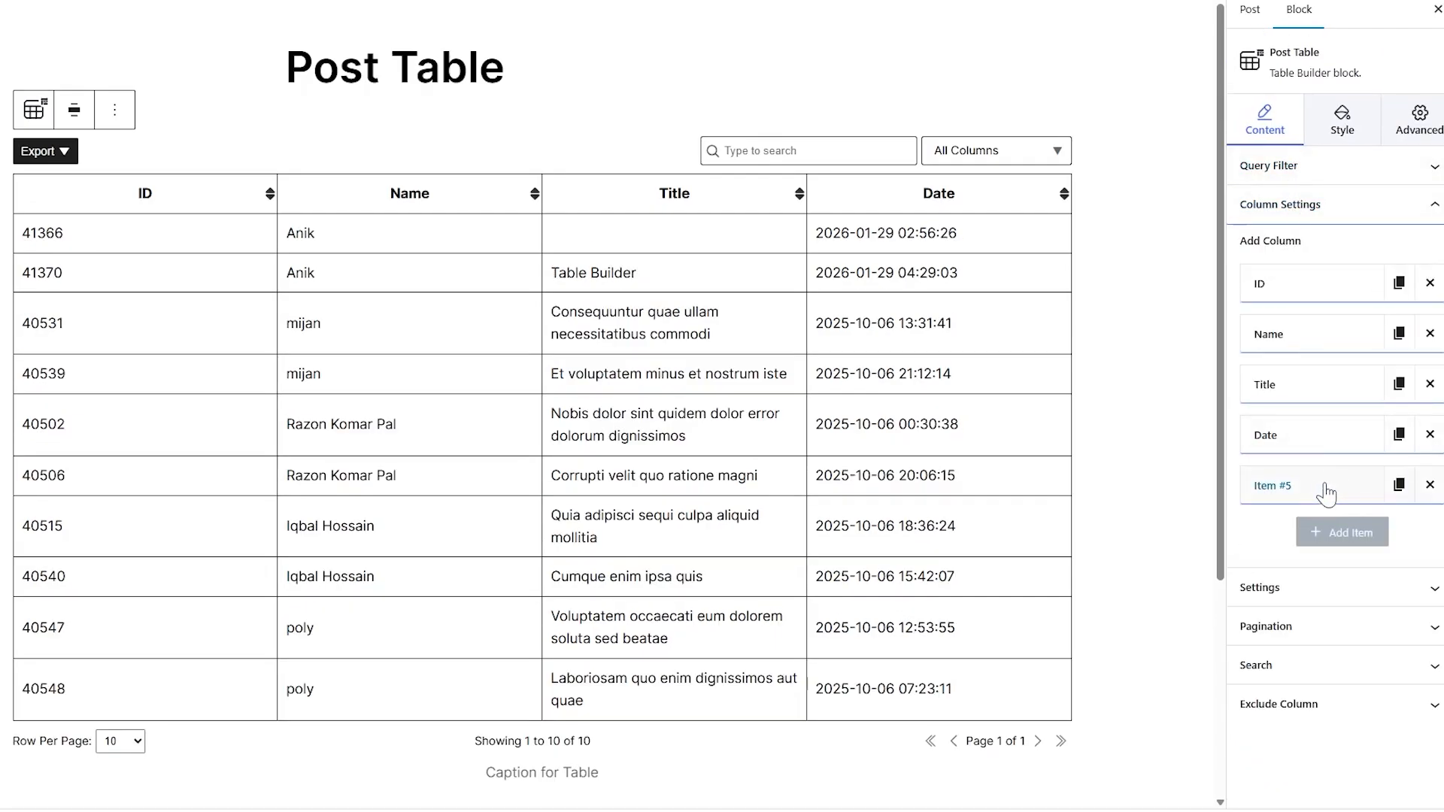
{"action": "left_click", "coordinate": [1309, 491]}
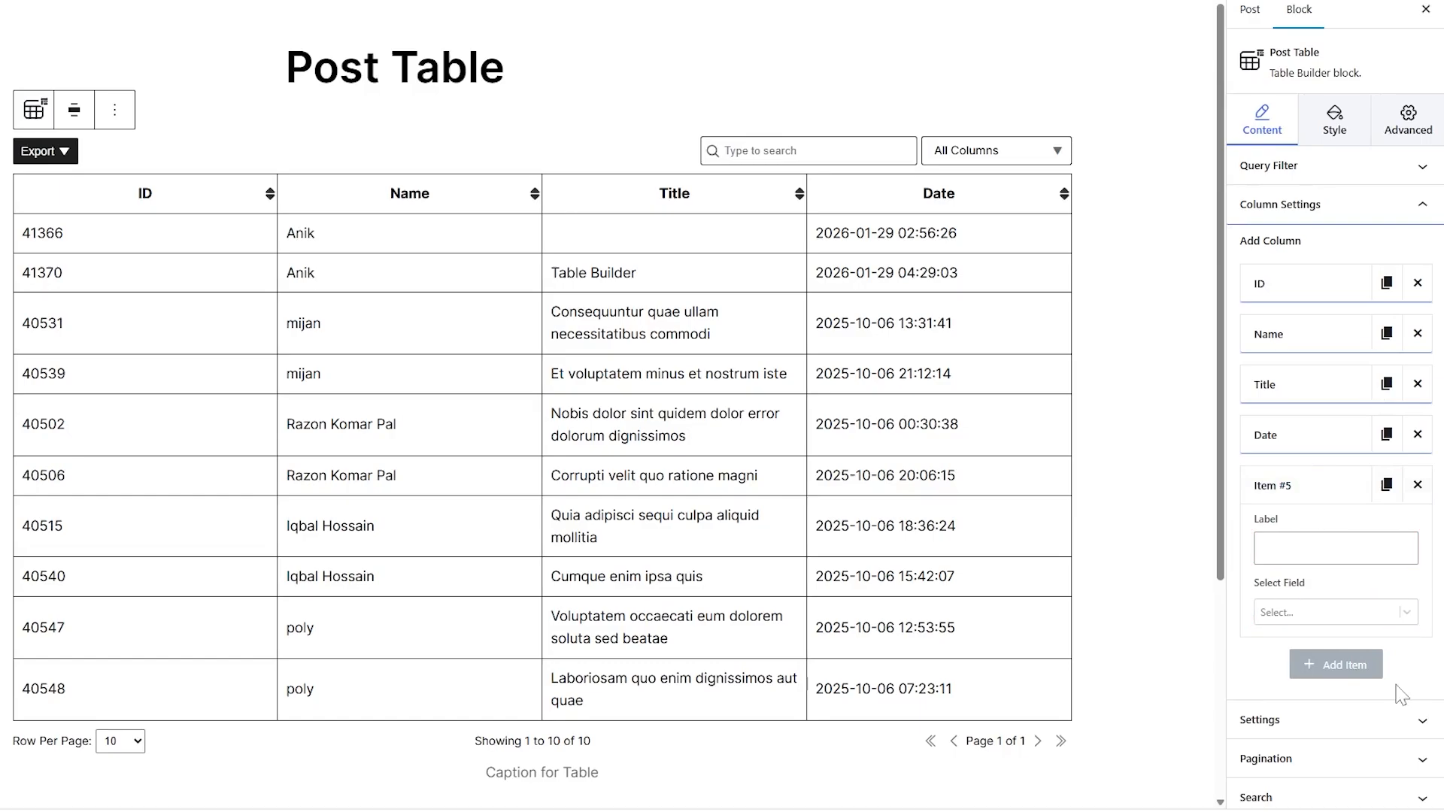
{"action": "left_click", "coordinate": [1417, 485]}
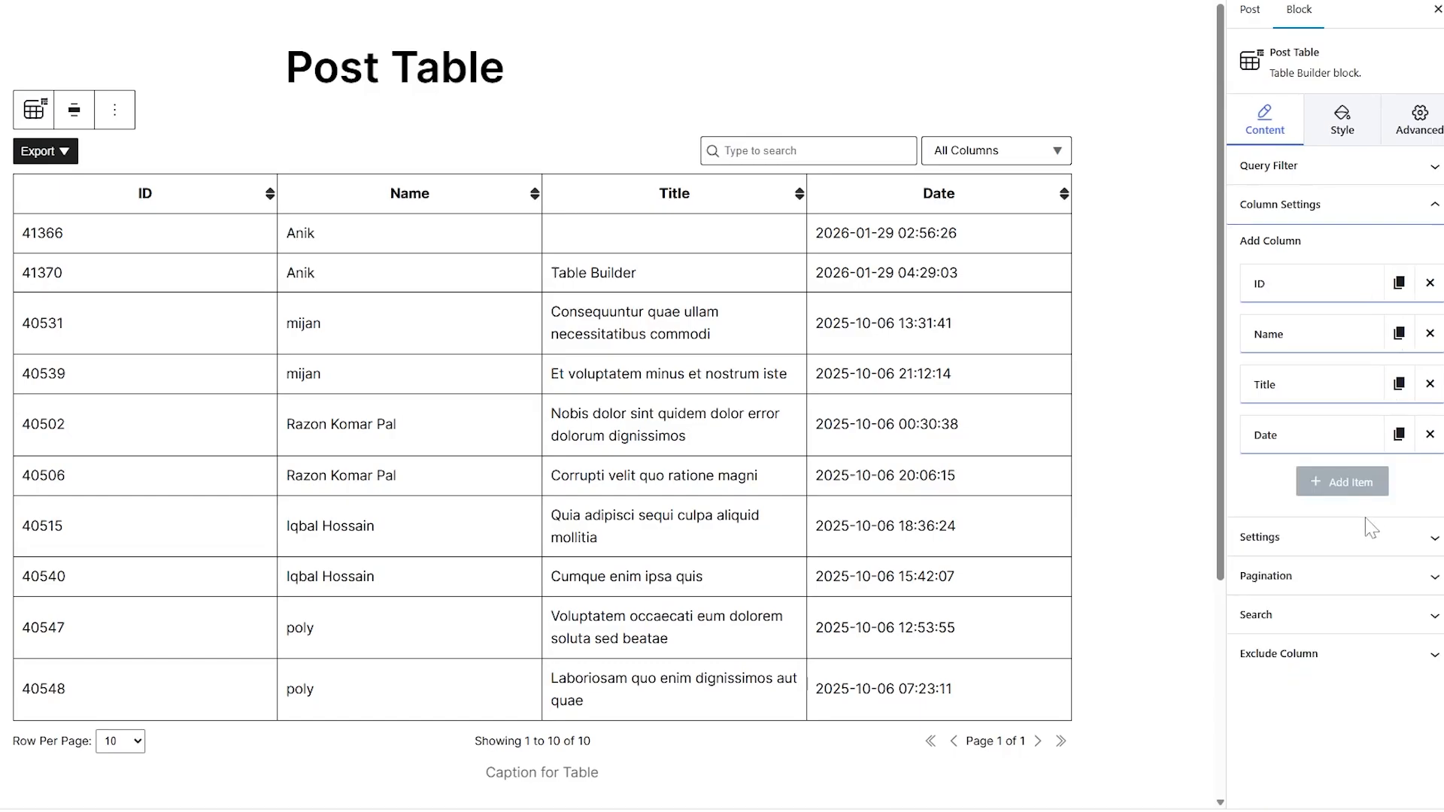
Add a fifth column labelled Image that shows the Featured Image field.
{"action": "left_click", "coordinate": [1342, 485]}
{"action": "left_click", "coordinate": [1305, 493]}
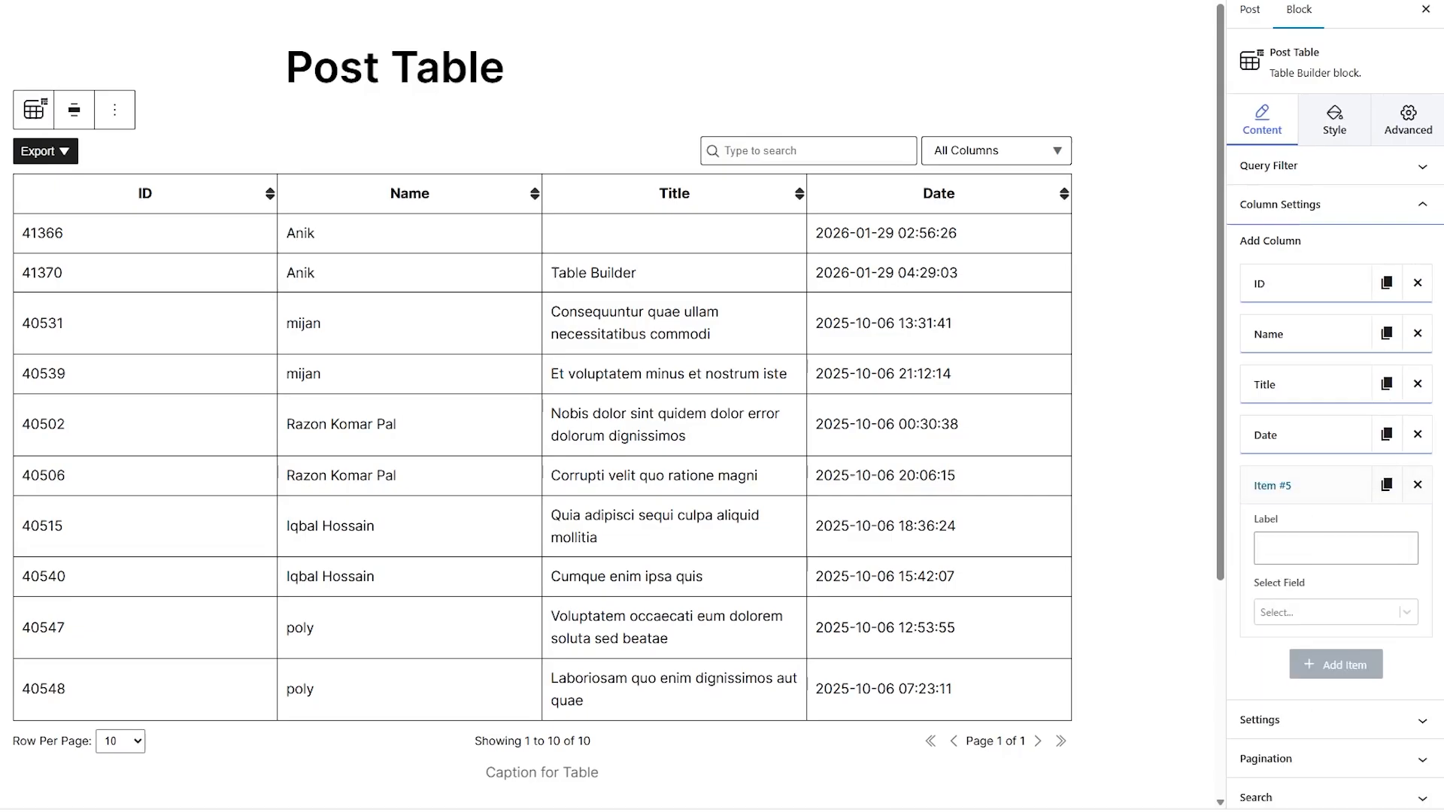
{"action": "left_click", "coordinate": [1325, 612]}
{"action": "scroll", "coordinate": [1309, 680], "scroll_direction": "down", "scroll_amount": 3}
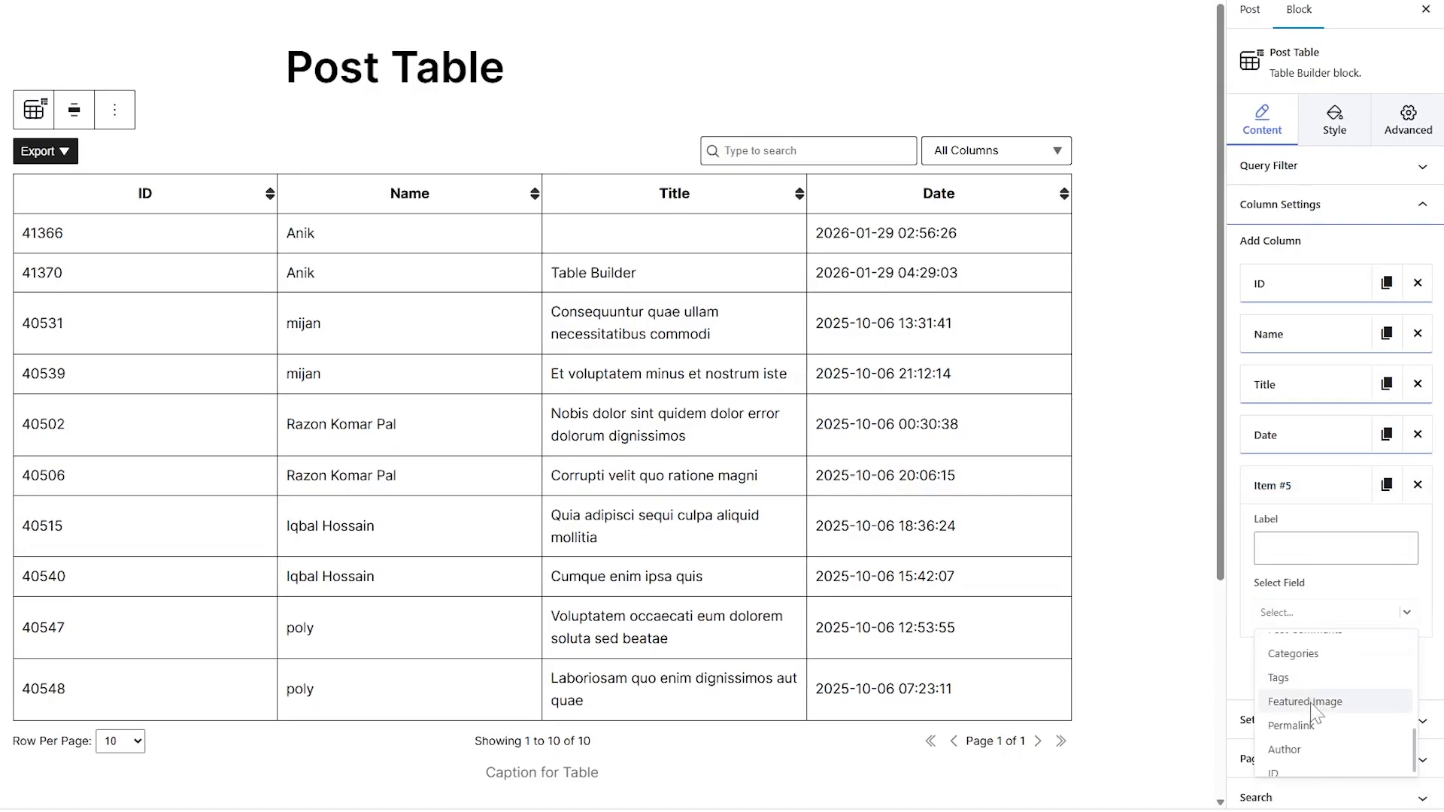
{"action": "left_click", "coordinate": [1311, 702]}
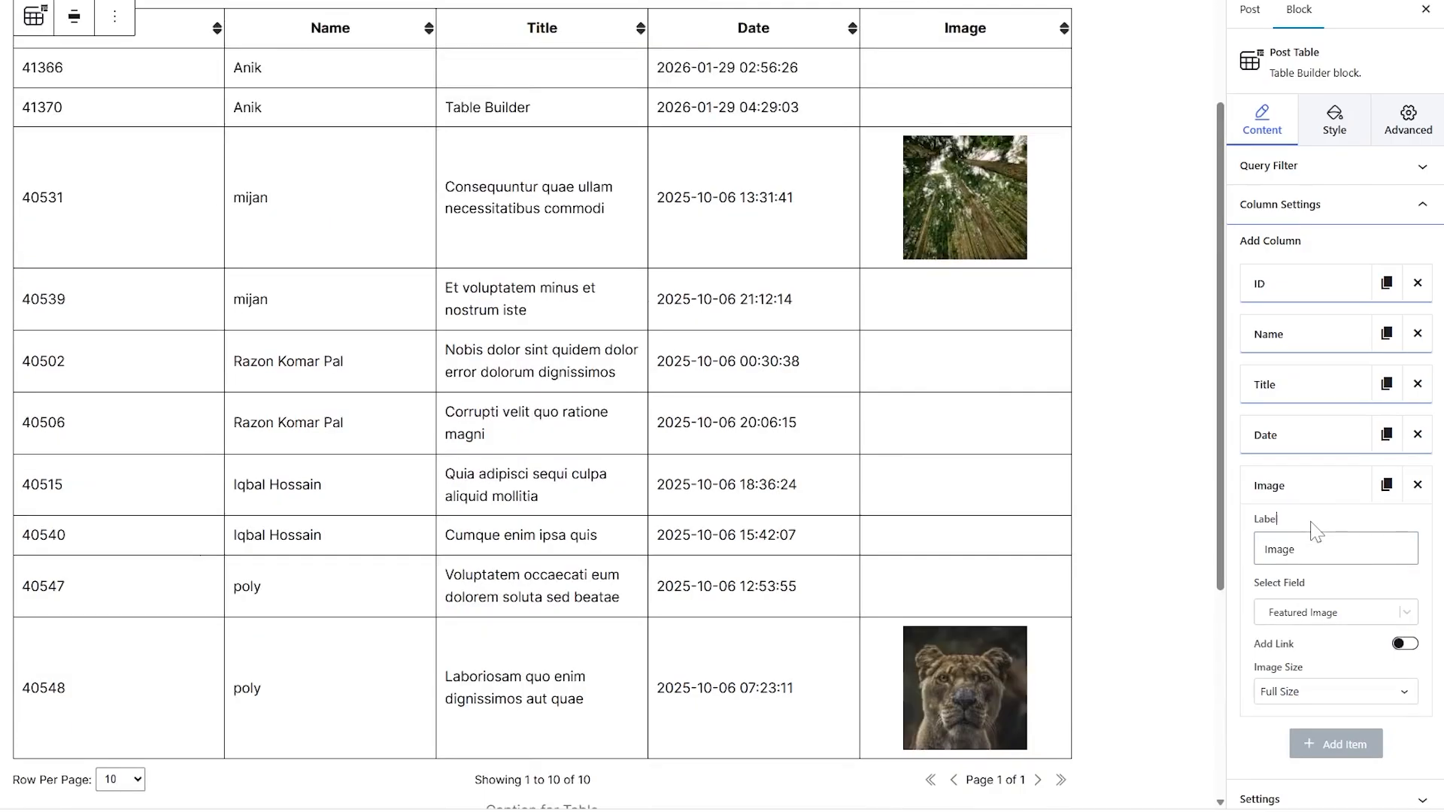
Try the Image column's link option on and off, and set its image size to Large.
{"action": "left_click", "coordinate": [1403, 644]}
{"action": "left_click", "coordinate": [1403, 644]}
{"action": "left_click", "coordinate": [1326, 692]}
{"action": "left_click", "coordinate": [1313, 737]}
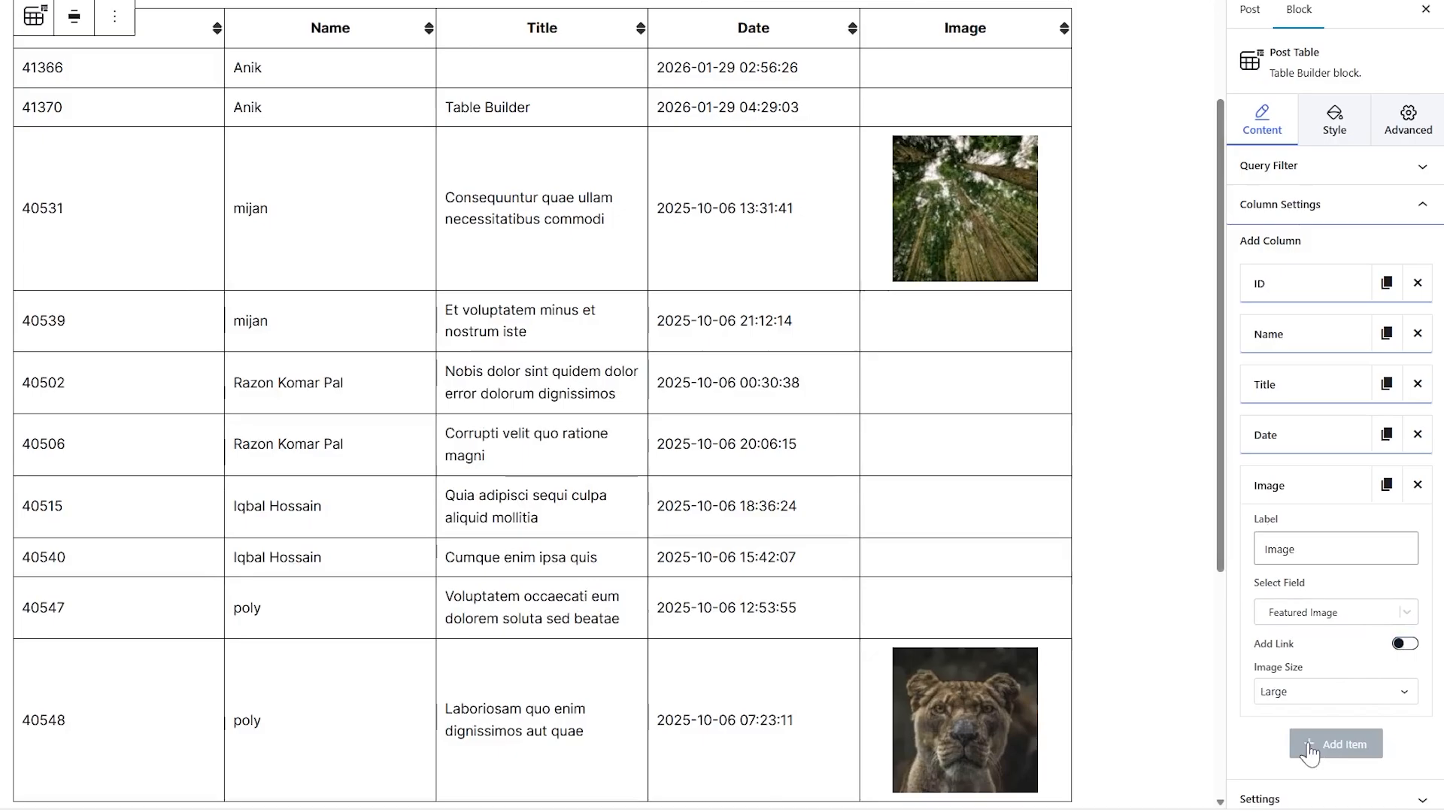
{"action": "left_click", "coordinate": [1306, 696]}
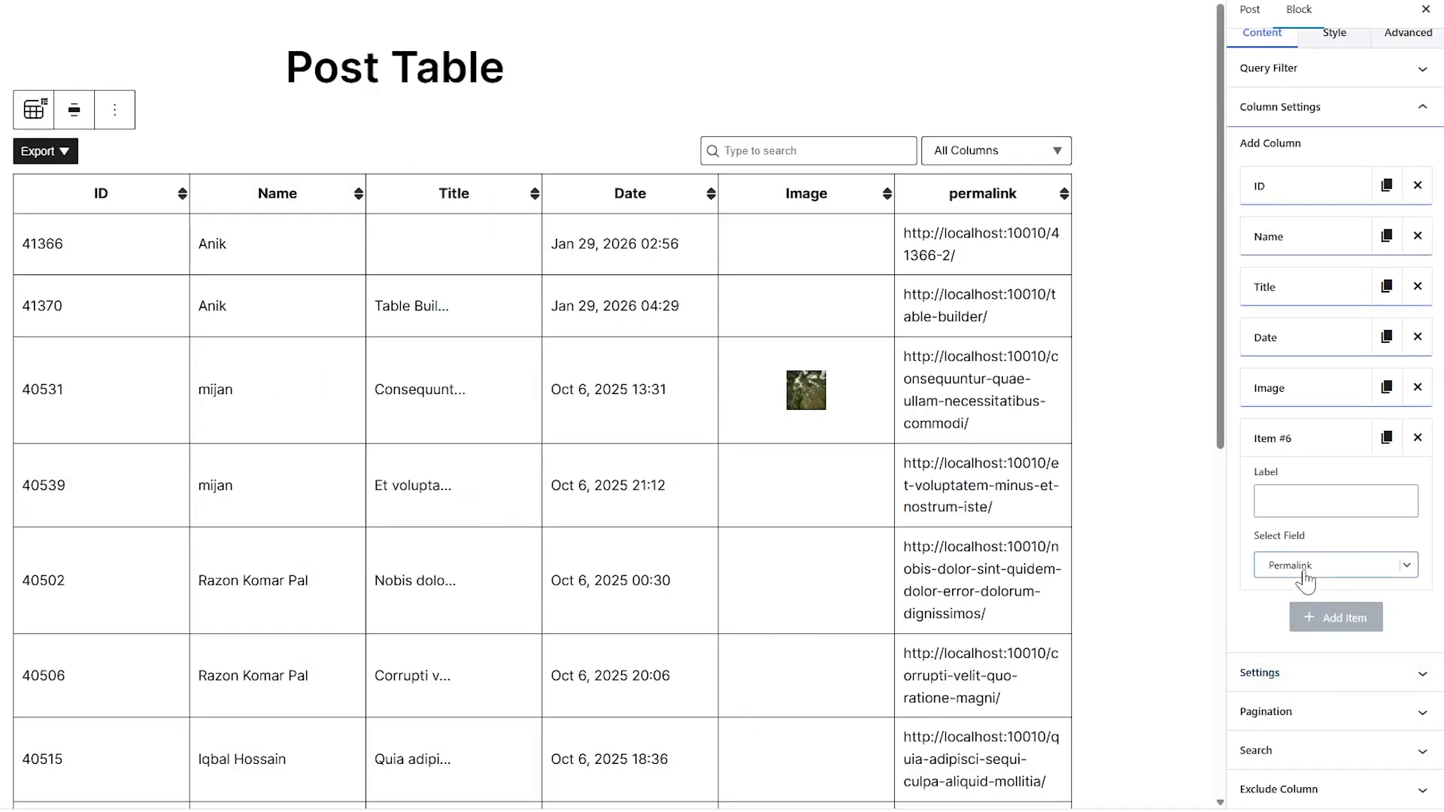
Try Tags, Categories and Post Comments as the field shown in the sixth column.
{"action": "left_click", "coordinate": [1308, 566]}
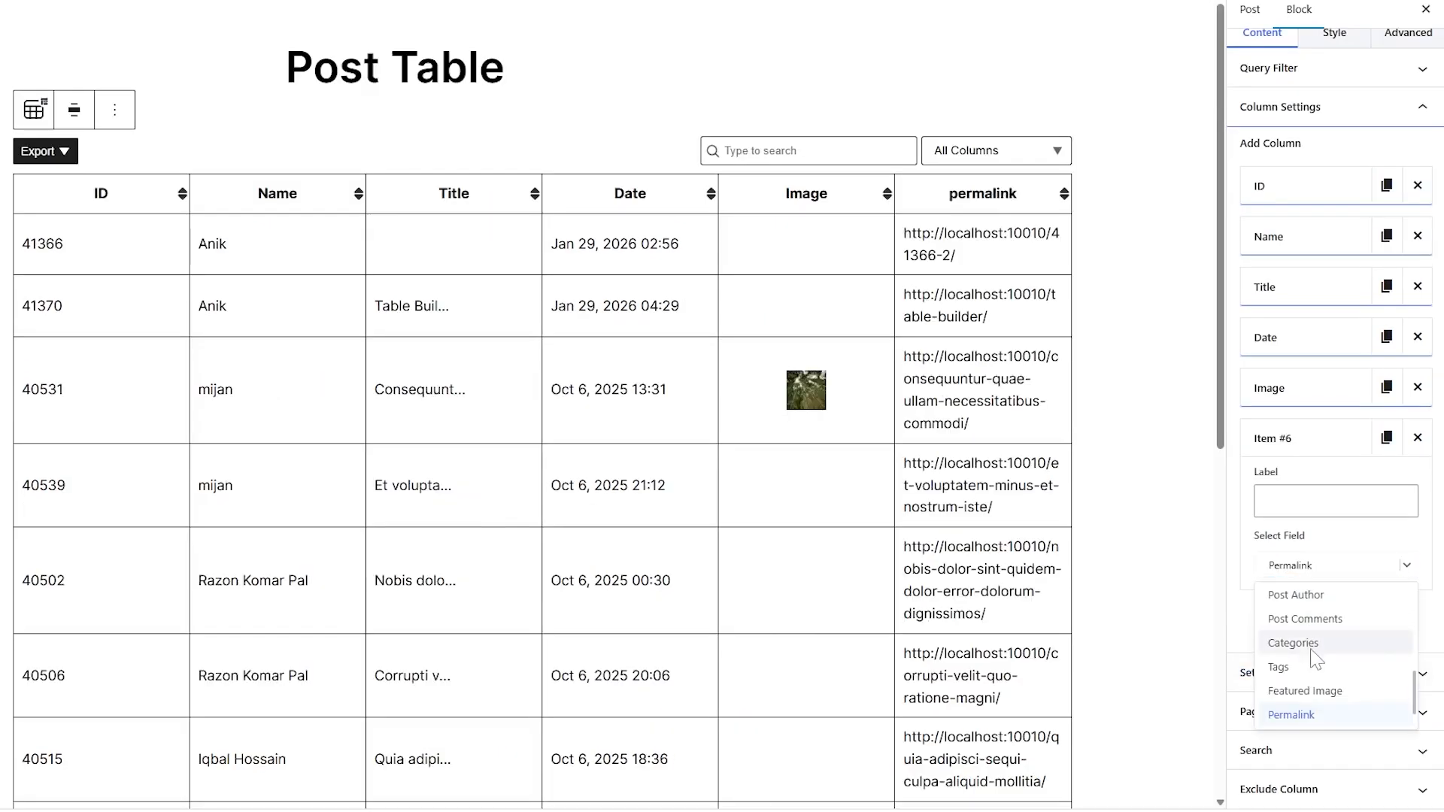
{"action": "left_click", "coordinate": [1311, 669]}
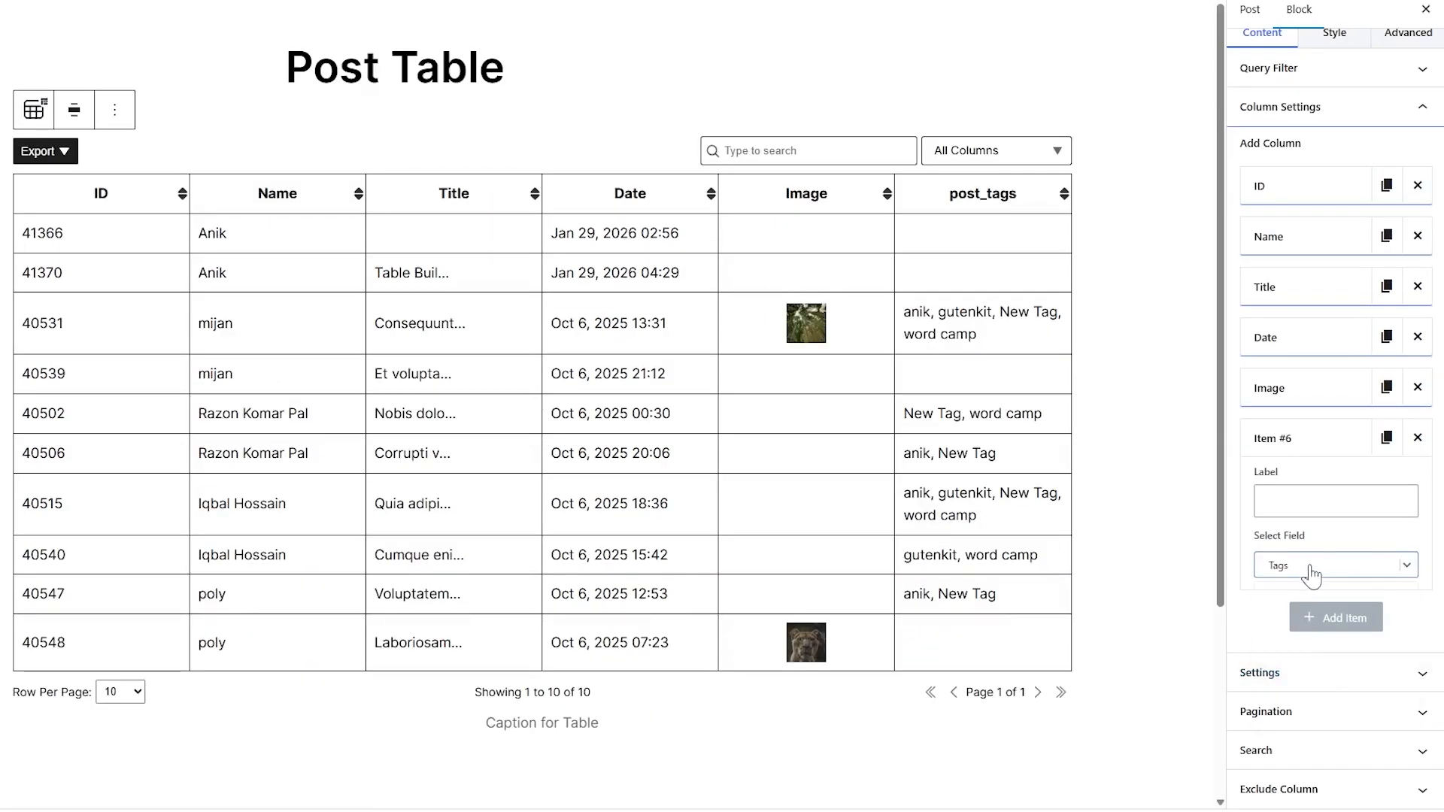
{"action": "left_click", "coordinate": [1311, 572]}
{"action": "left_click", "coordinate": [1307, 691]}
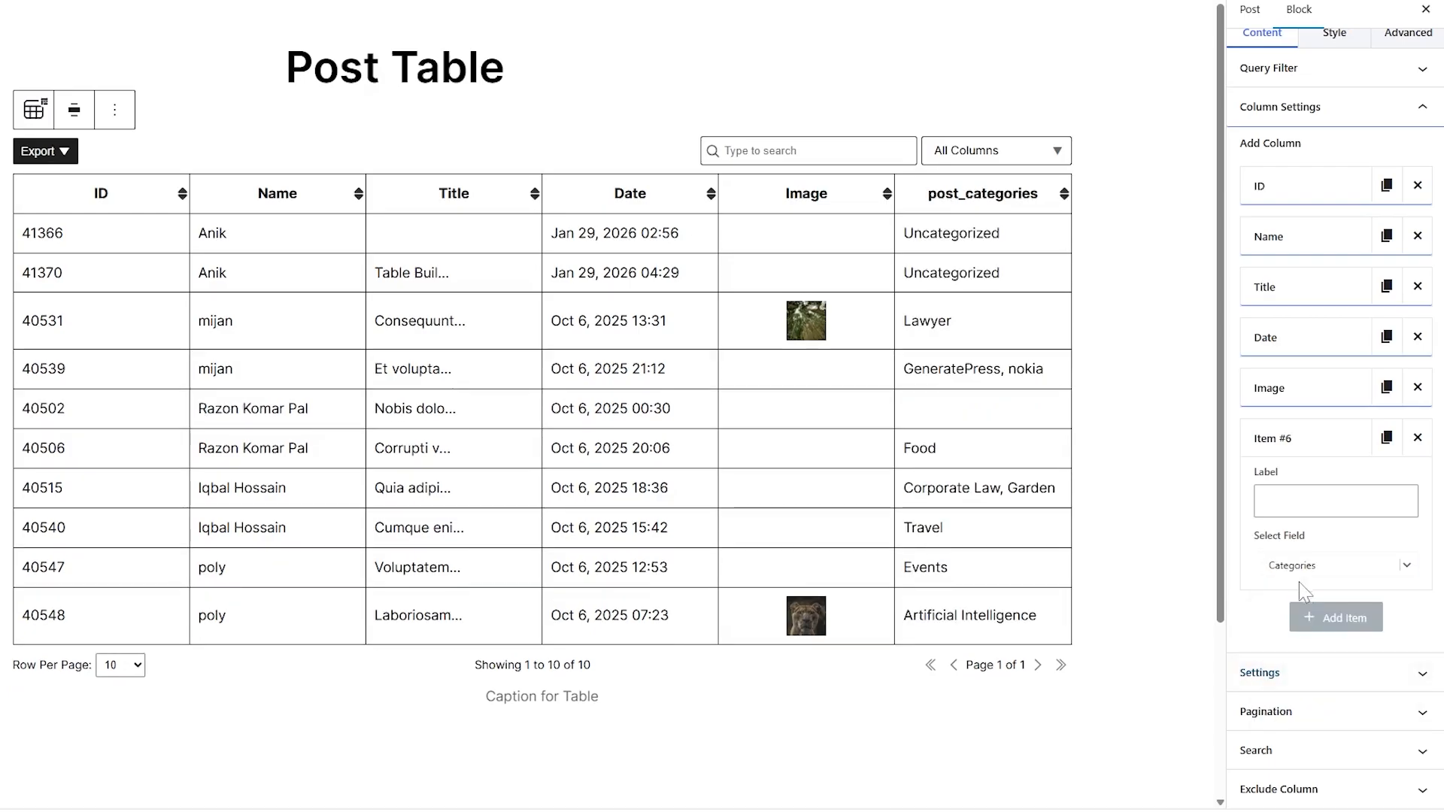
{"action": "left_click", "coordinate": [1301, 570]}
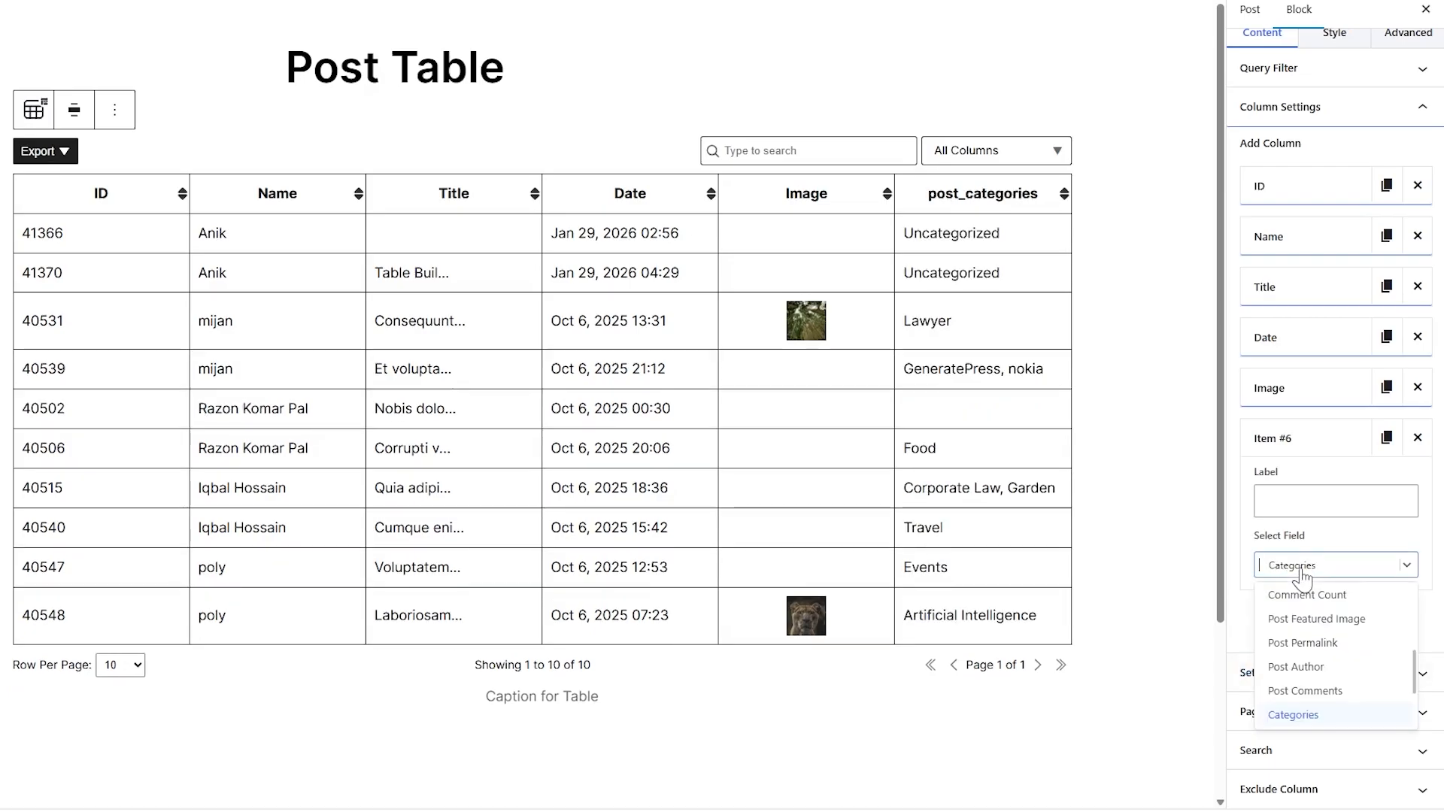
{"action": "left_click", "coordinate": [1308, 687]}
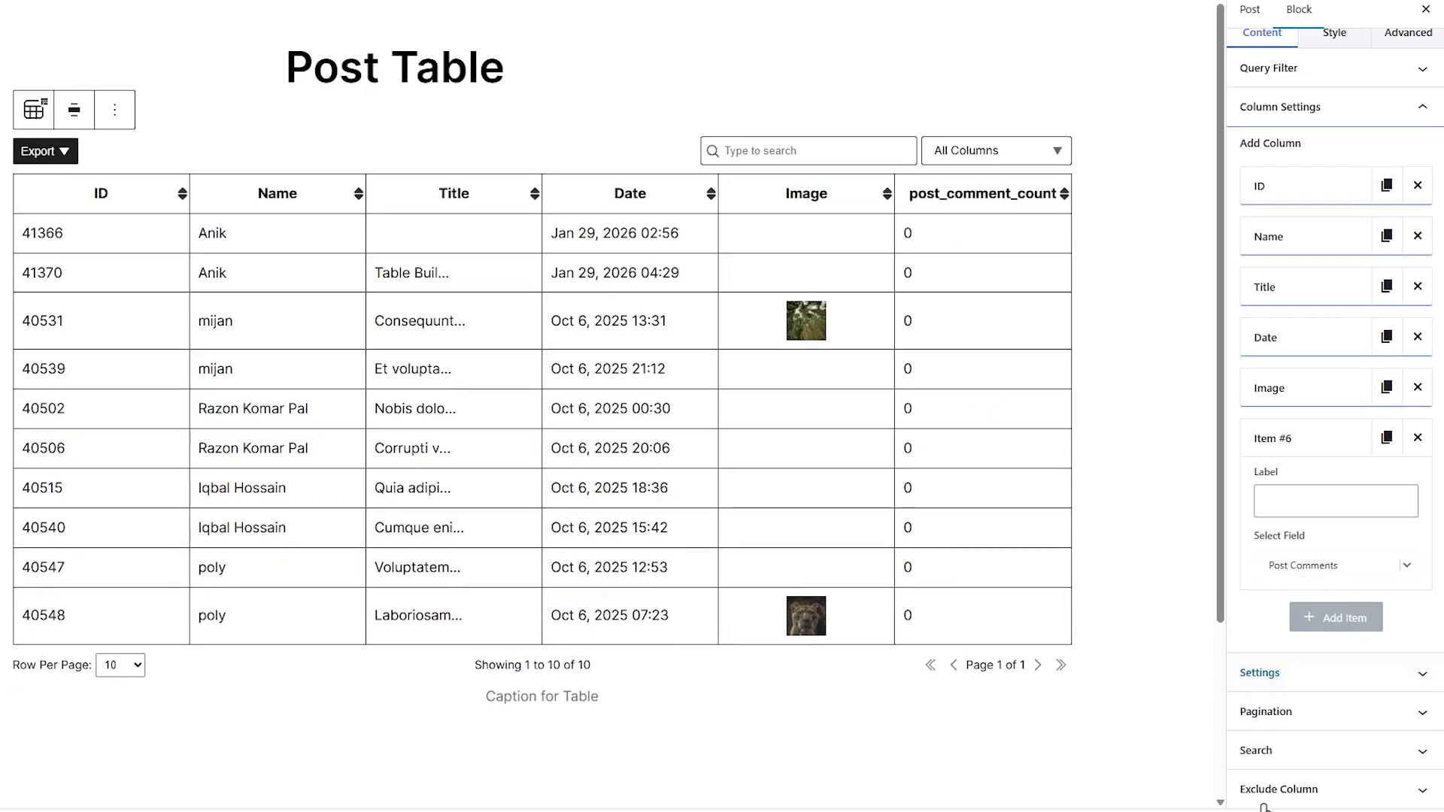
Try the table's header, pagination and row-per-page options off and back on, and toggle border collapse.
{"action": "left_click", "coordinate": [1264, 673]}
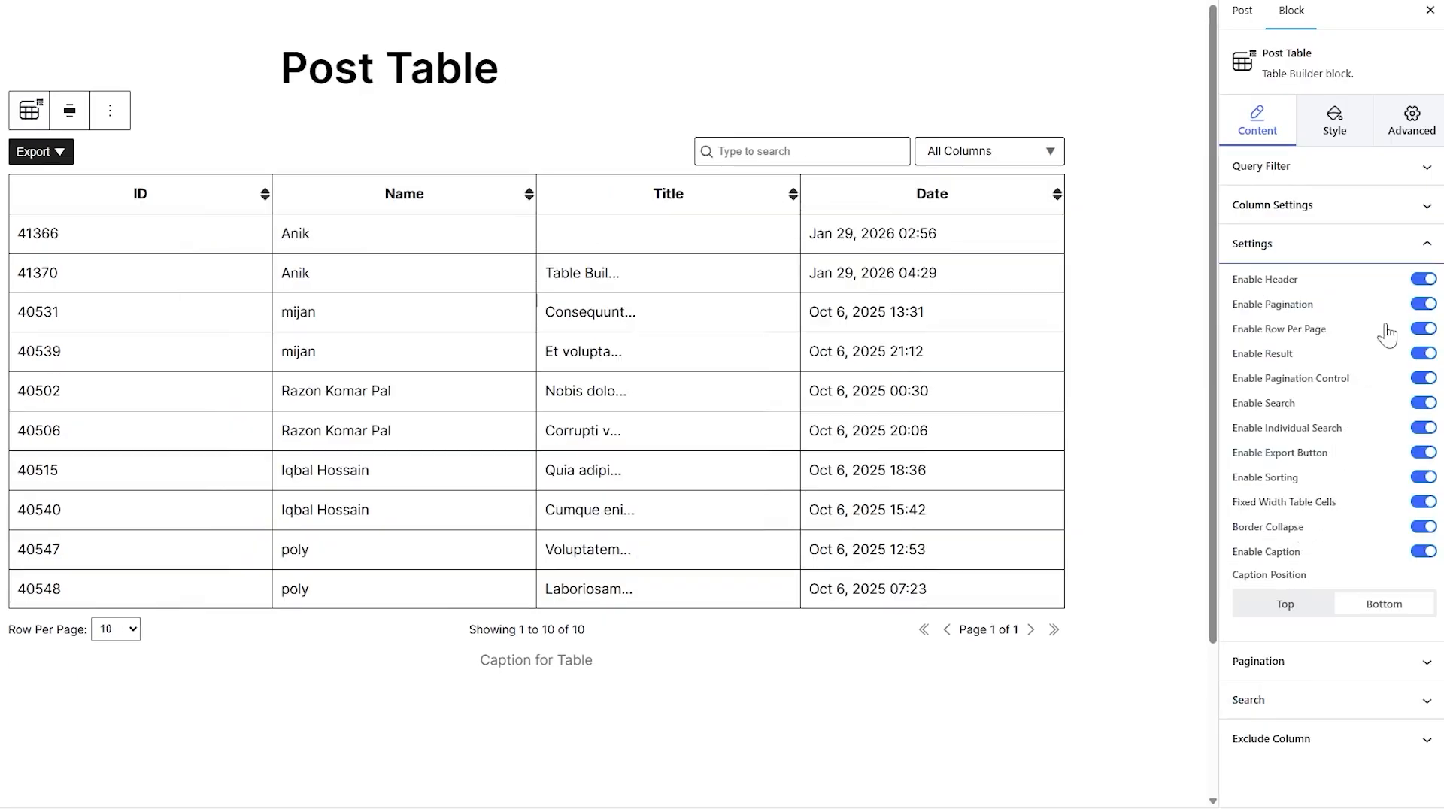
{"action": "left_click", "coordinate": [1421, 280]}
{"action": "left_click", "coordinate": [1420, 280]}
{"action": "left_click", "coordinate": [1423, 304]}
{"action": "left_click", "coordinate": [1424, 304]}
{"action": "left_click", "coordinate": [1424, 329]}
{"action": "left_click", "coordinate": [1423, 329]}
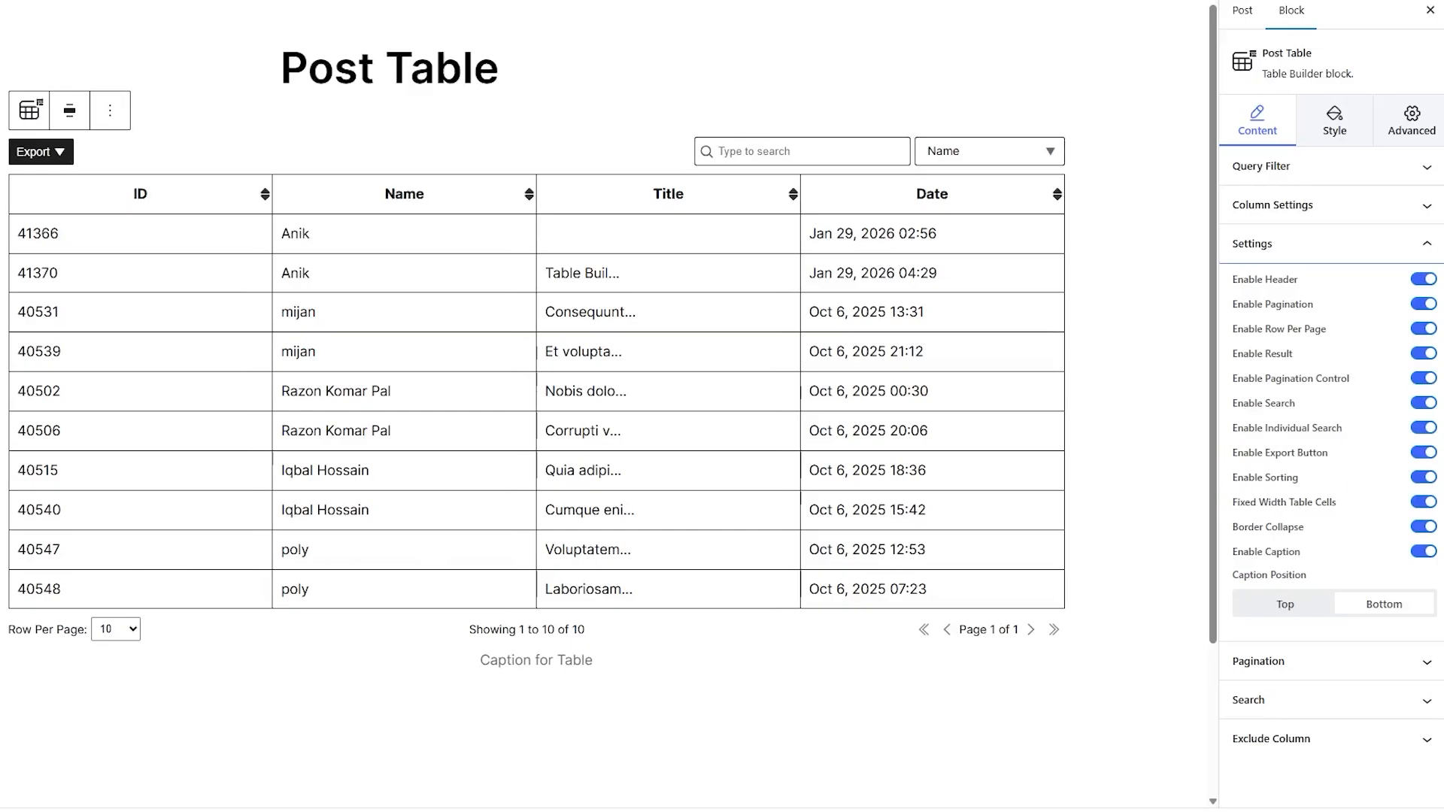
{"action": "left_click", "coordinate": [1419, 527]}
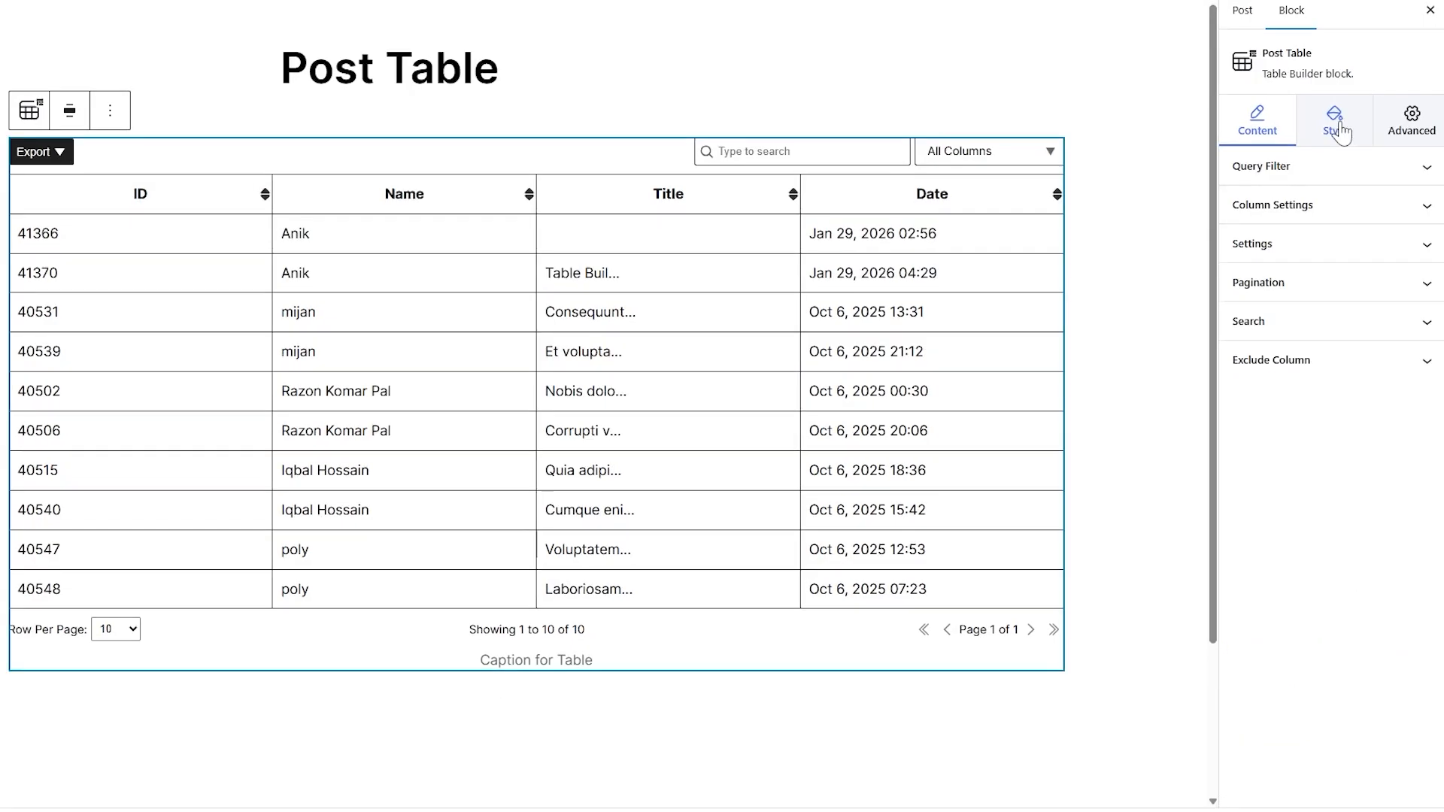
Give the table's header row a solid background in custom colour #E58C8C.
{"action": "left_click", "coordinate": [1339, 128]}
{"action": "left_click", "coordinate": [1274, 179]}
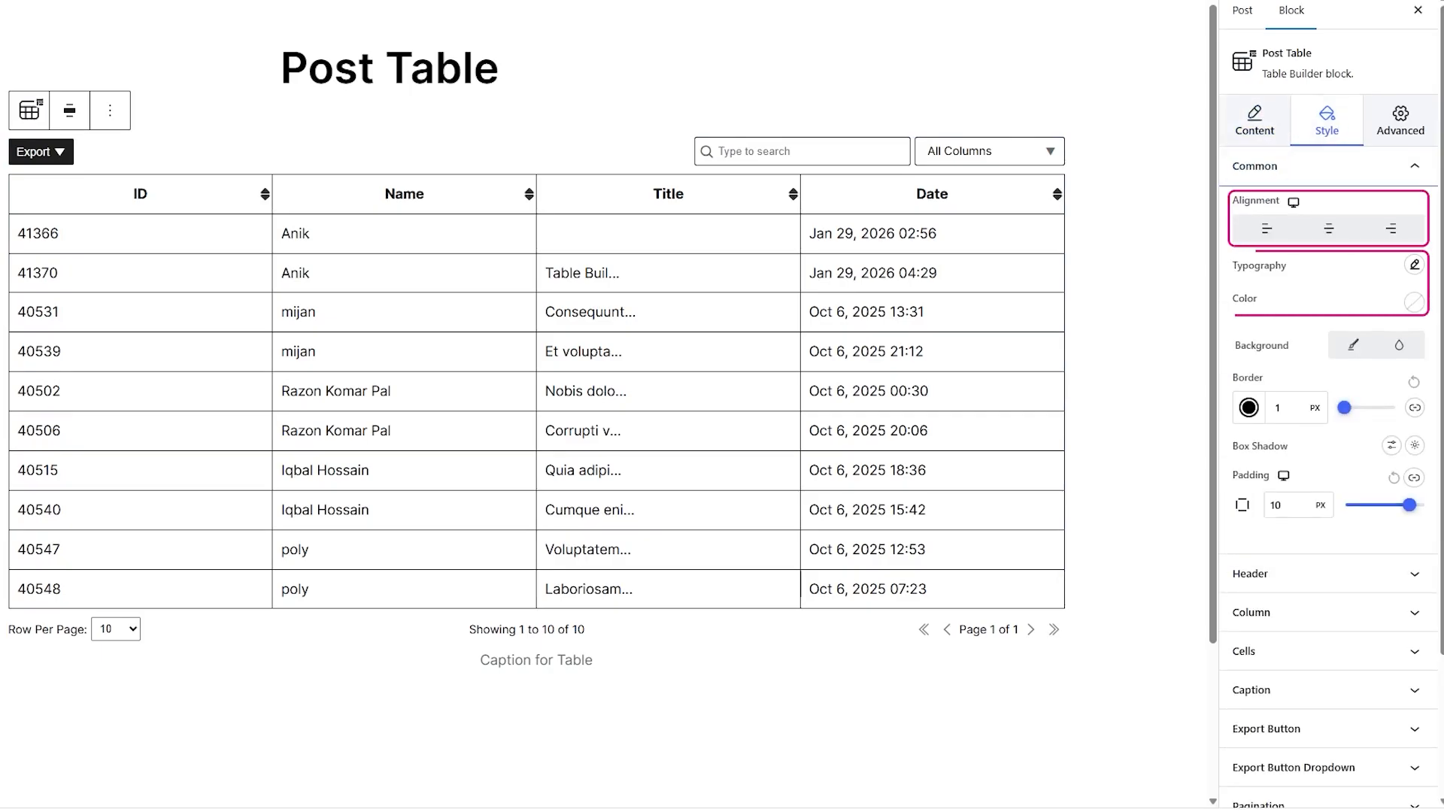
{"action": "left_click", "coordinate": [1300, 182]}
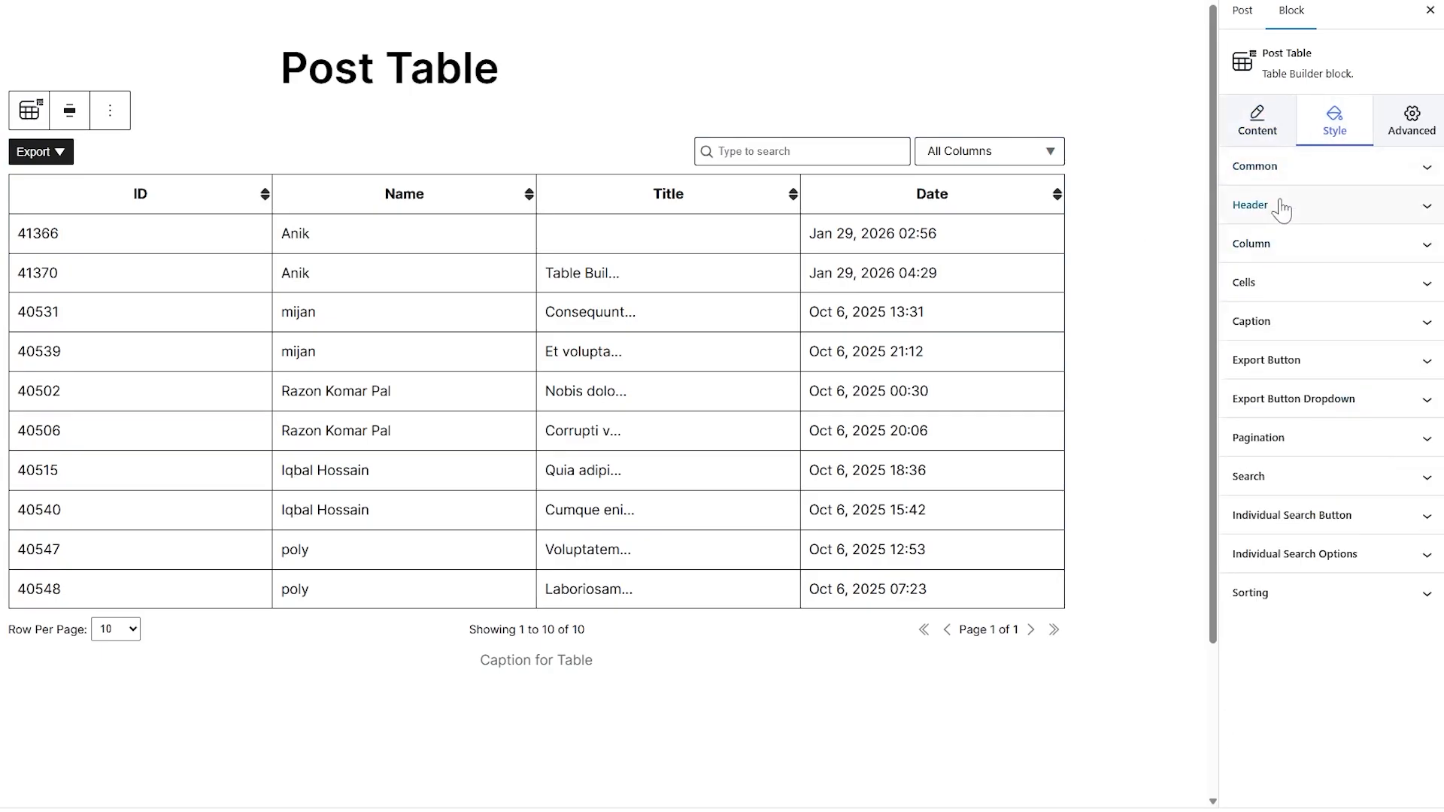
{"action": "left_click", "coordinate": [1278, 204]}
{"action": "left_click", "coordinate": [1353, 383]}
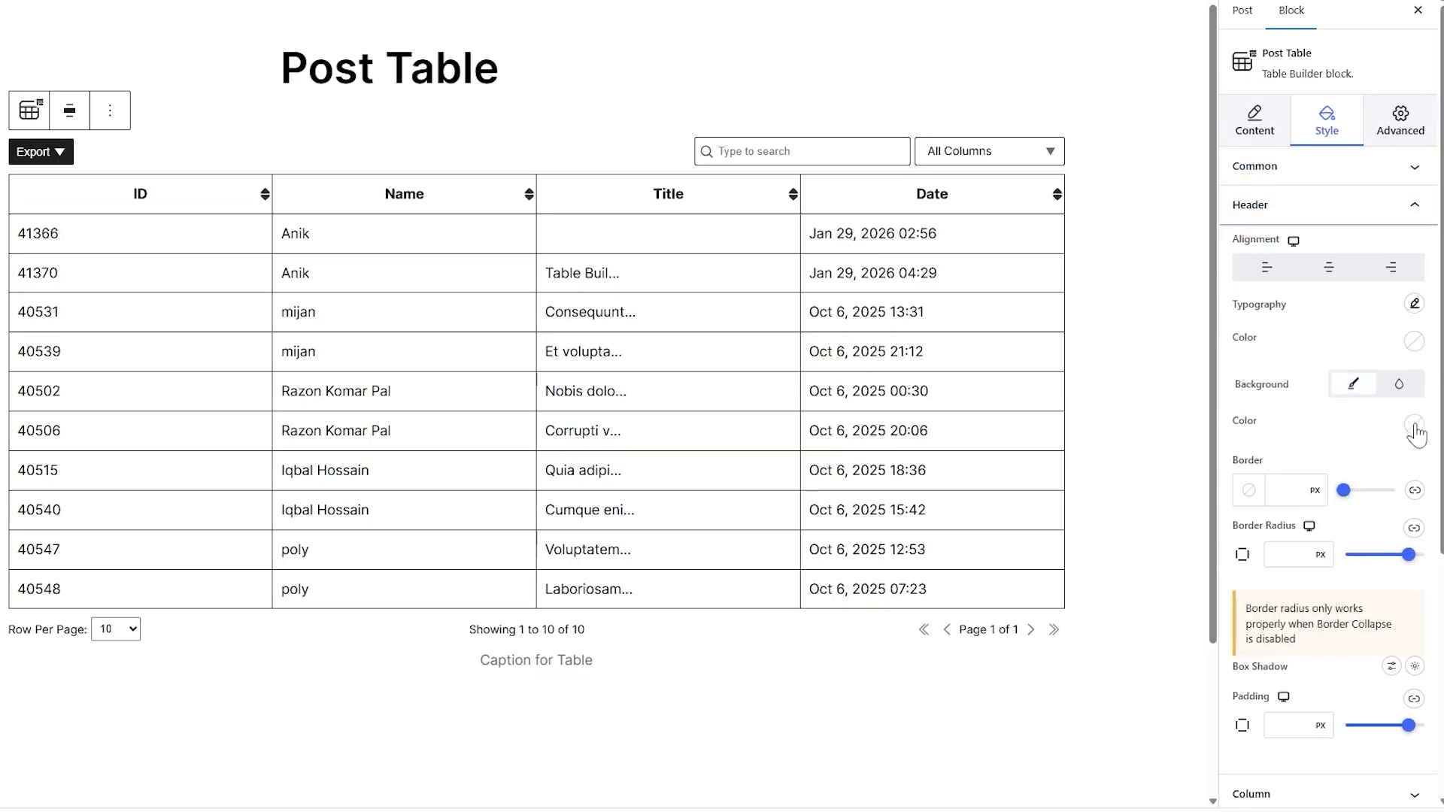
{"action": "left_click", "coordinate": [1413, 423]}
{"action": "left_click", "coordinate": [1322, 503]}
{"action": "left_click", "coordinate": [1345, 152]}
{"action": "left_click", "coordinate": [1299, 148]}
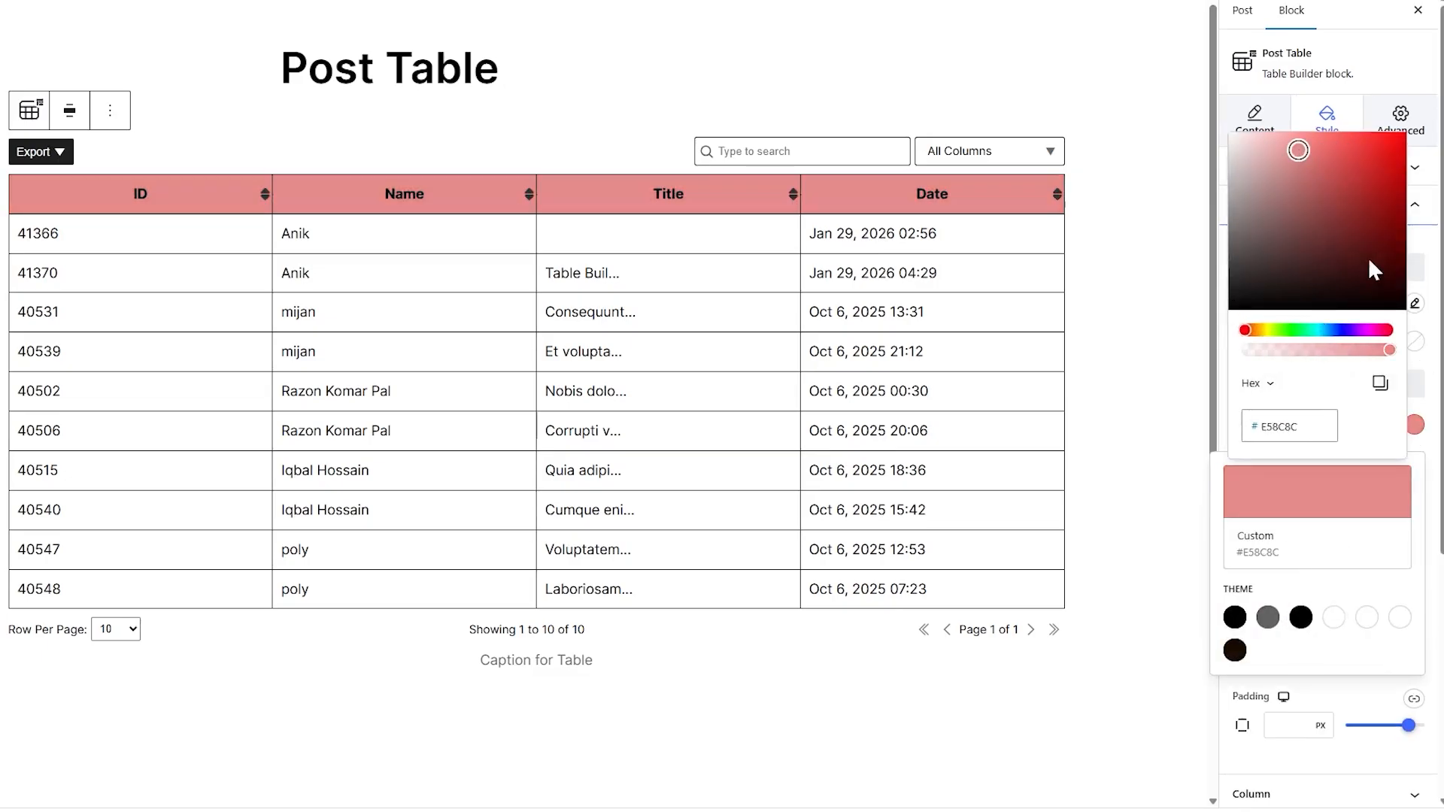
{"action": "left_click", "coordinate": [1434, 414]}
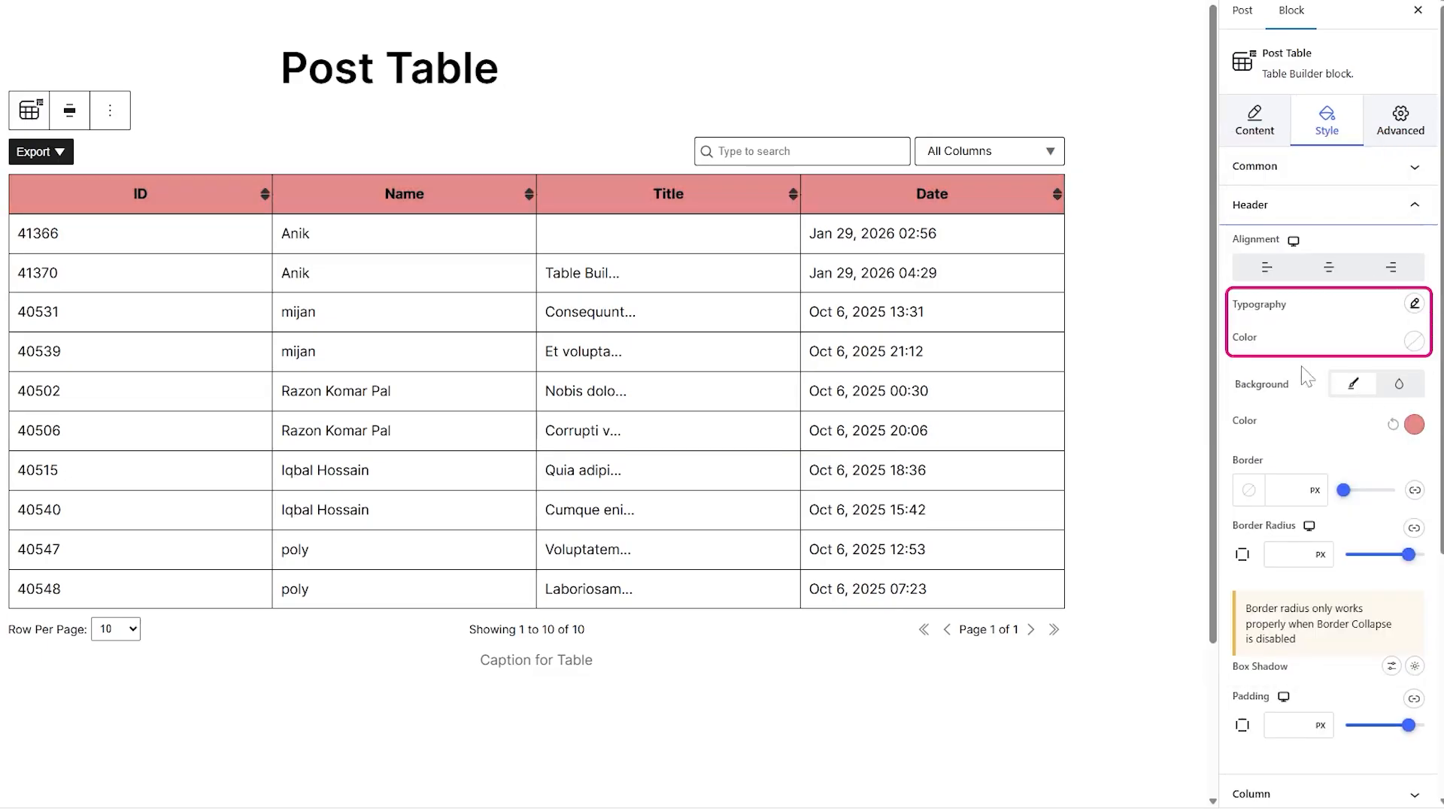
{"action": "left_click", "coordinate": [1272, 216]}
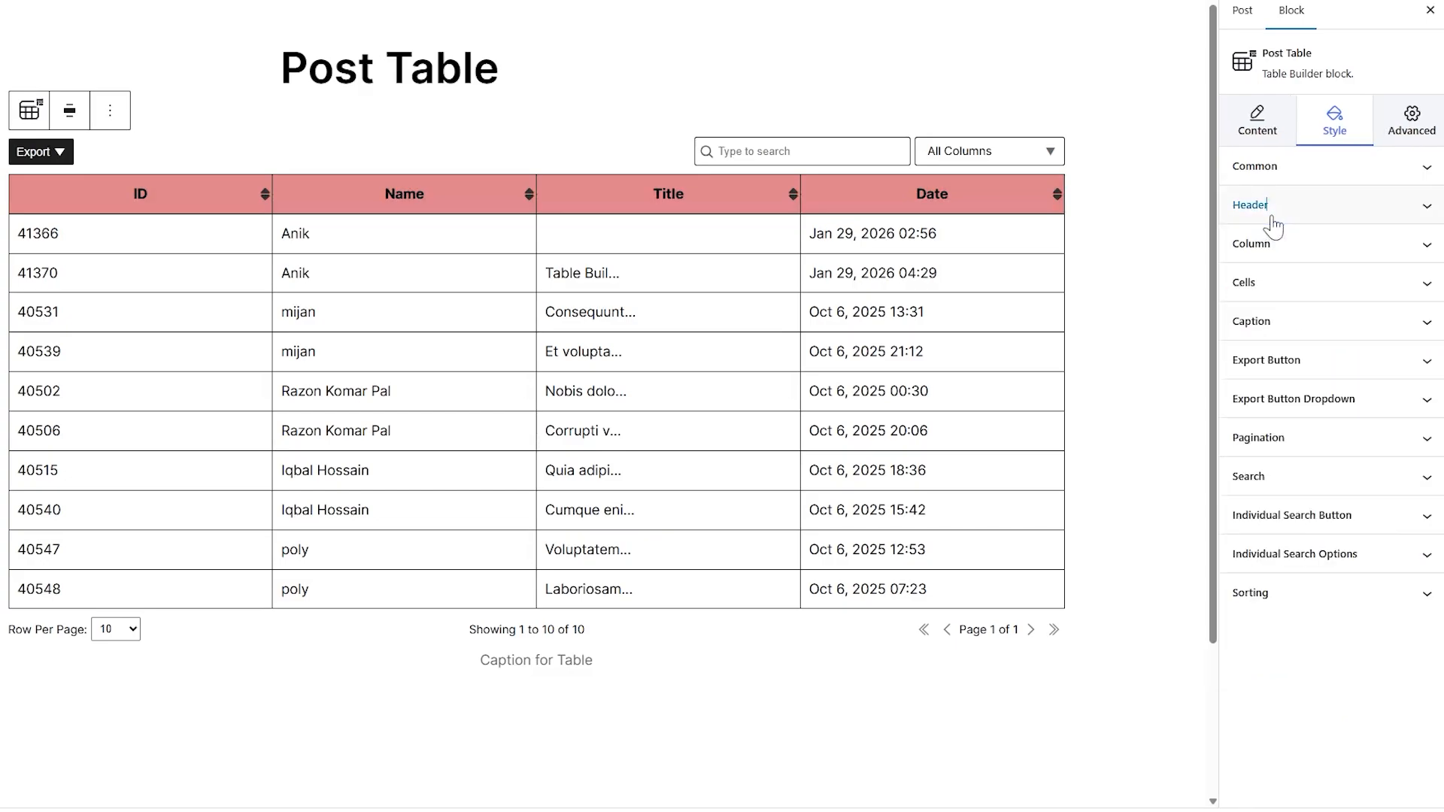
Add a column style for the Name column with a light green solid background.
{"action": "left_click", "coordinate": [1268, 253]}
{"action": "left_click", "coordinate": [1328, 287]}
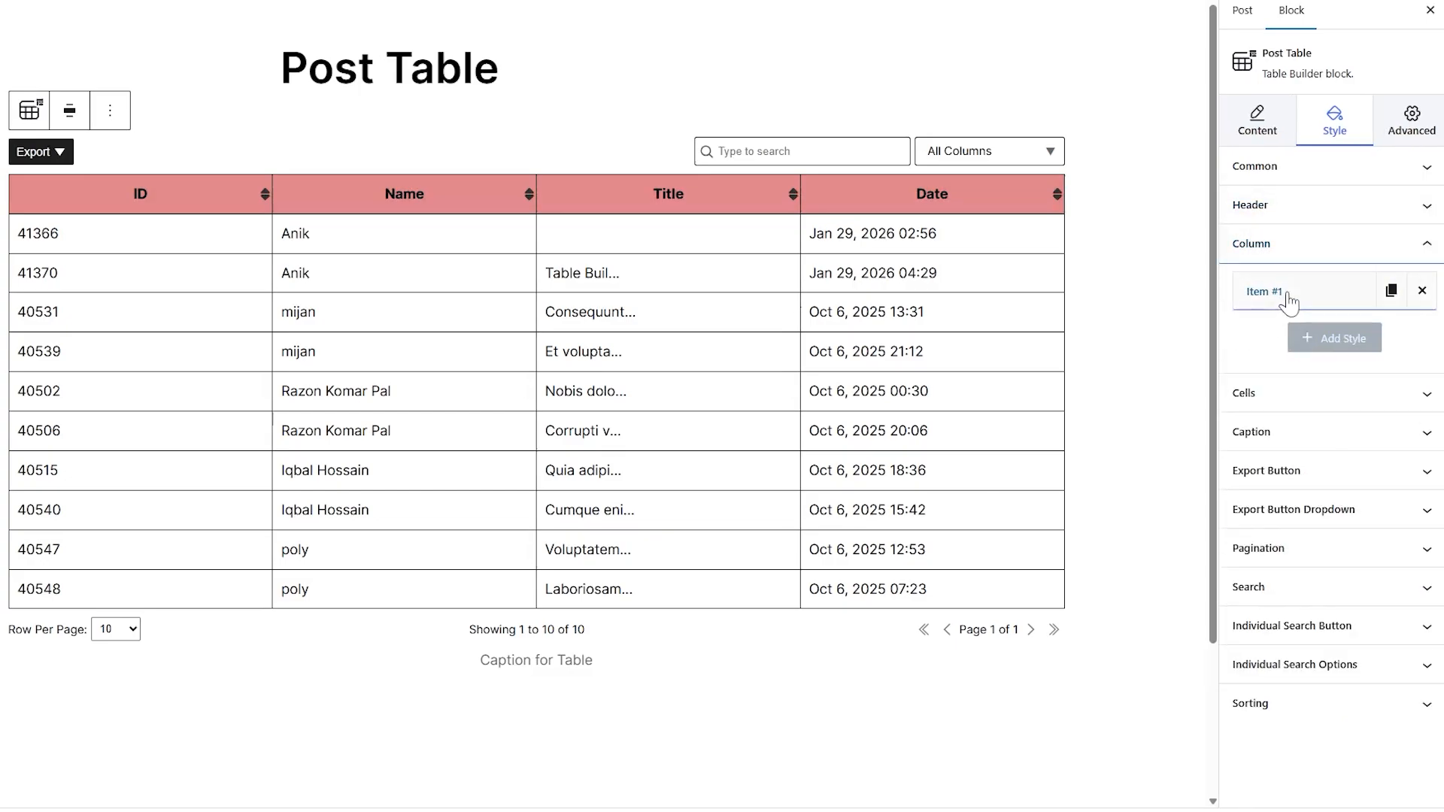
{"action": "left_click", "coordinate": [1288, 295]}
{"action": "left_click", "coordinate": [1298, 360]}
{"action": "left_click", "coordinate": [1278, 409]}
{"action": "left_click", "coordinate": [1350, 431]}
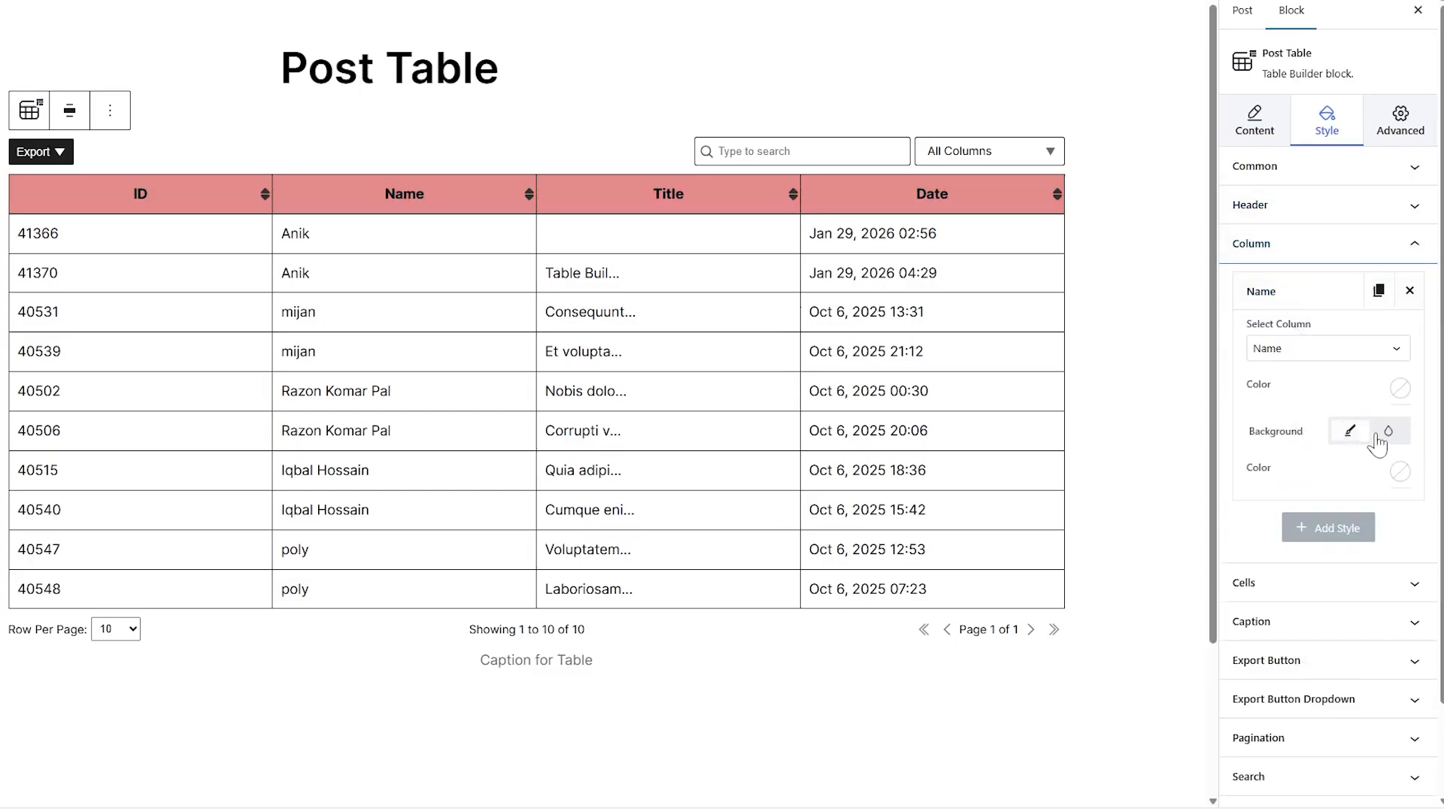
{"action": "left_click", "coordinate": [1399, 472]}
{"action": "left_click", "coordinate": [1301, 552]}
{"action": "left_click", "coordinate": [1277, 376]}
{"action": "left_click_drag", "start_coordinate": [1319, 283], "coordinate": [1236, 192]}
{"action": "left_click", "coordinate": [1428, 384]}
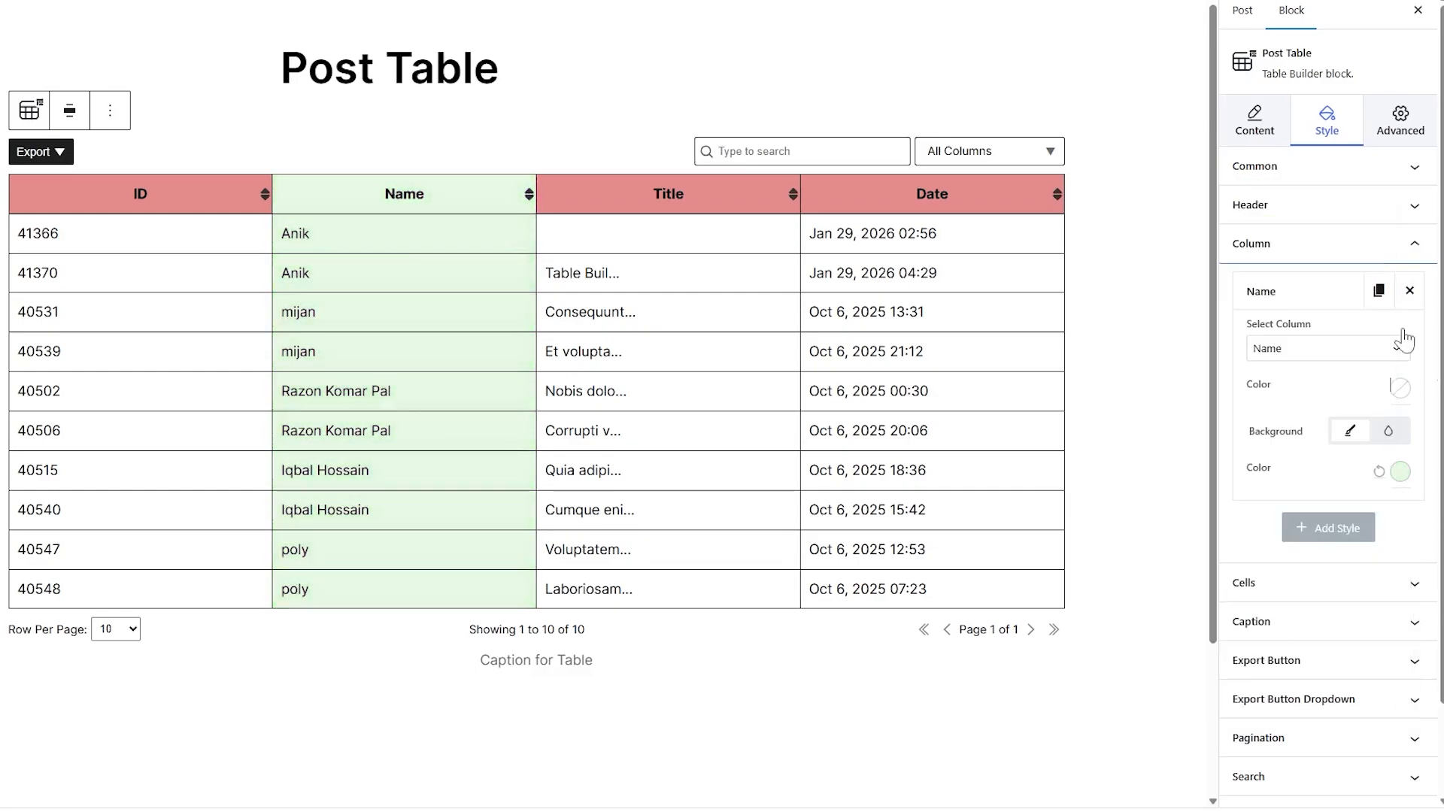
{"action": "left_click", "coordinate": [1346, 254]}
Give the table's even cells a solid background in custom colour #AFF6CA.
{"action": "left_click", "coordinate": [1283, 291]}
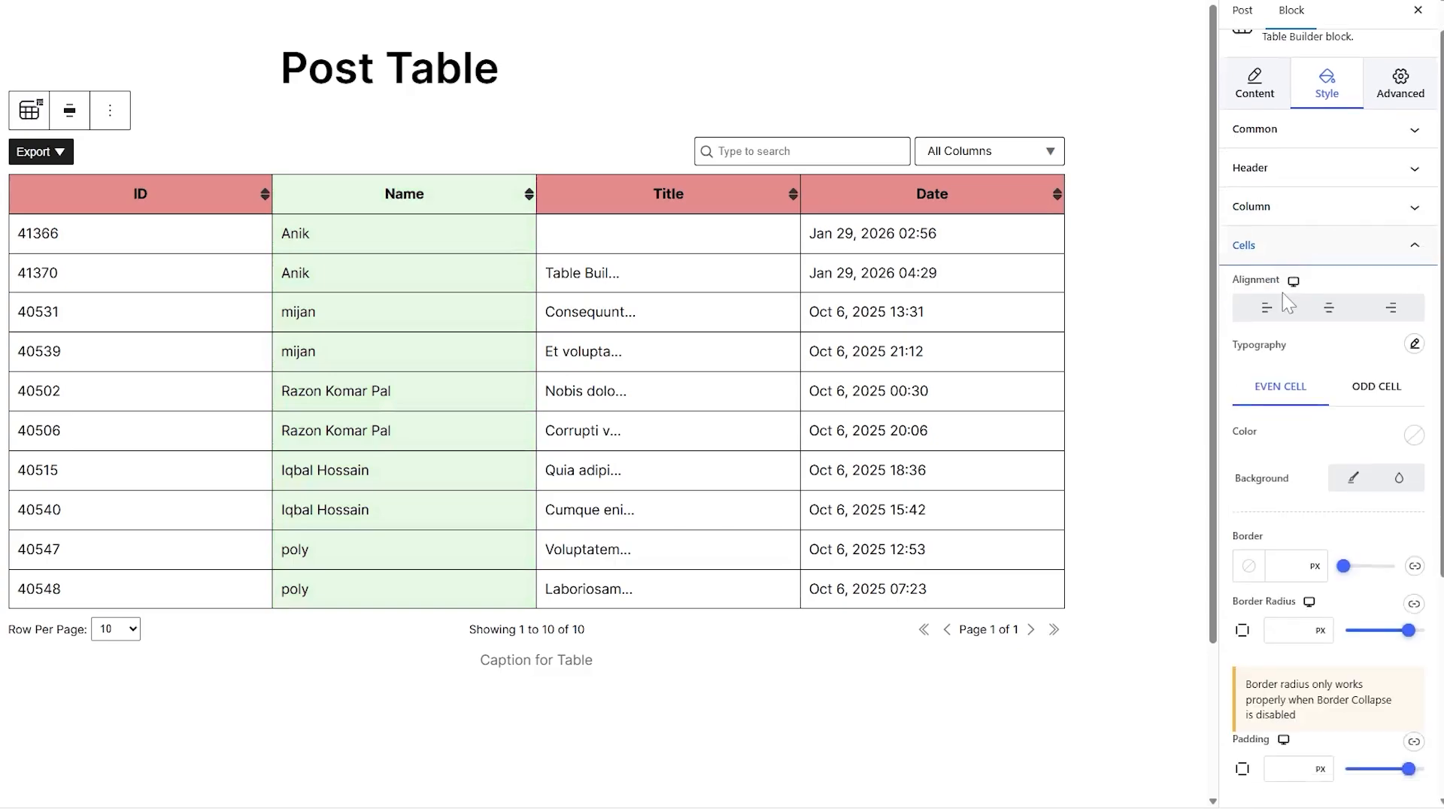
{"action": "left_click", "coordinate": [1353, 477]}
{"action": "left_click", "coordinate": [1413, 519]}
{"action": "left_click", "coordinate": [1290, 587]}
{"action": "left_click", "coordinate": [1303, 425]}
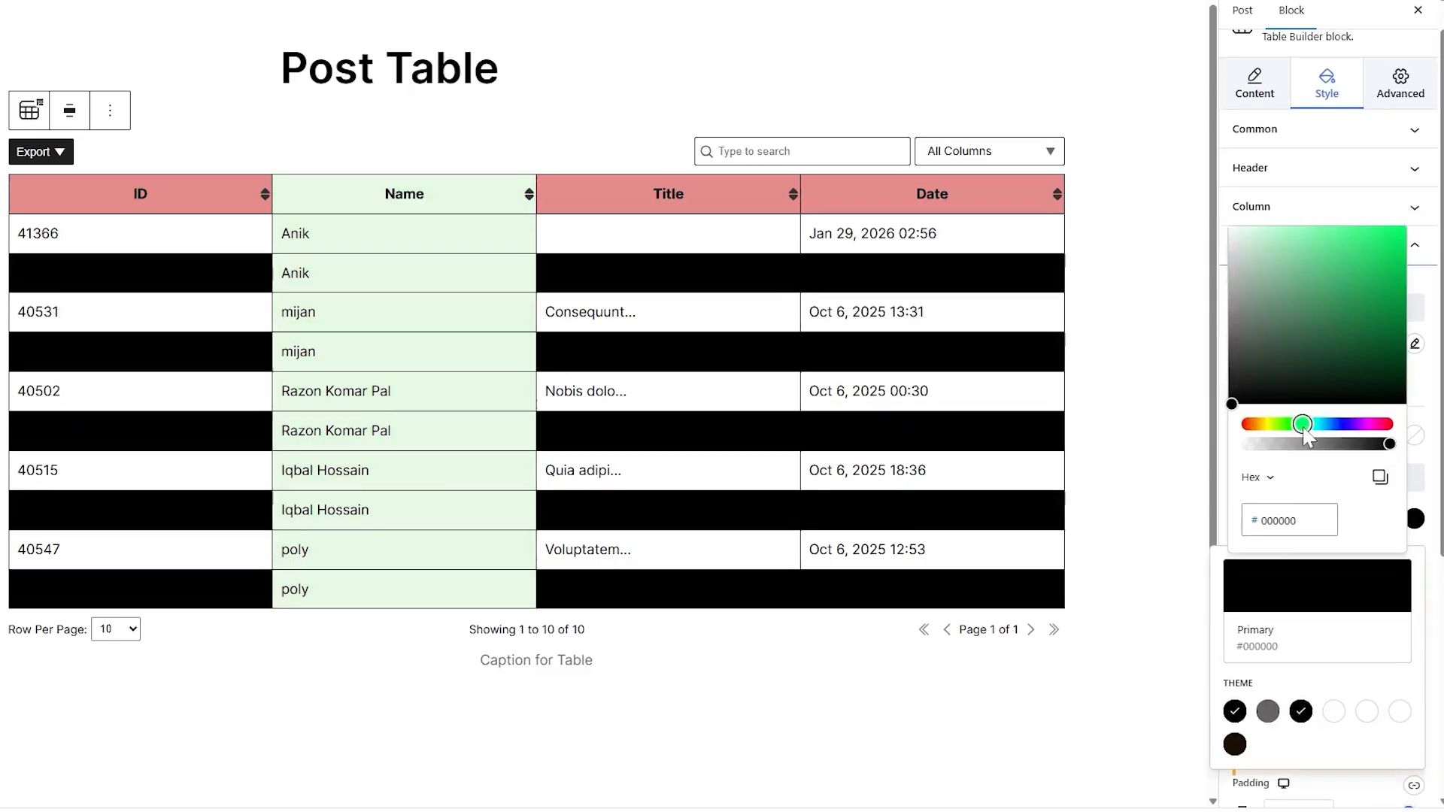
{"action": "left_click_drag", "start_coordinate": [1324, 251], "coordinate": [1282, 233]}
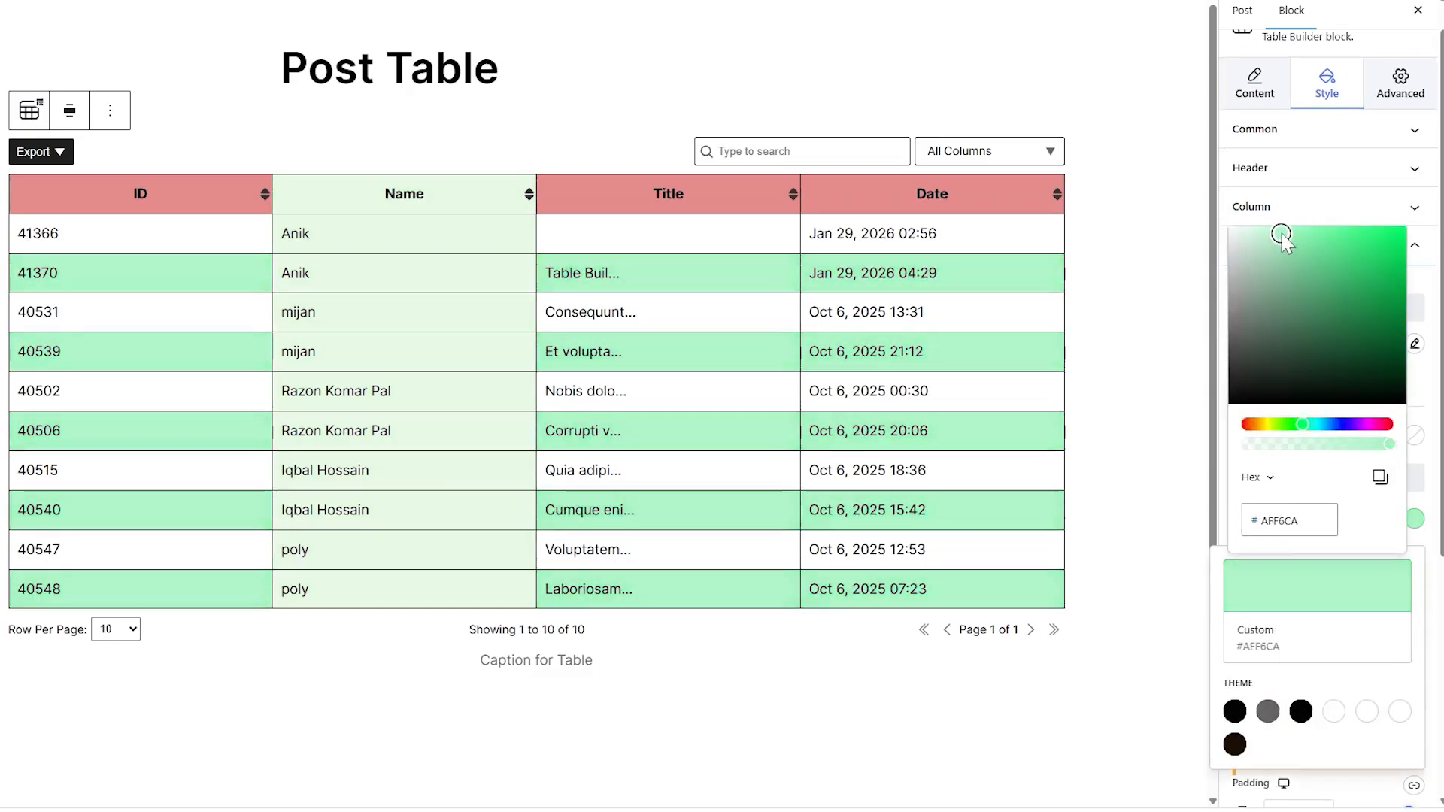
{"action": "left_click", "coordinate": [1412, 384]}
Give the table's odd cells a solid background in a custom light pink.
{"action": "left_click", "coordinate": [1376, 389]}
{"action": "left_click", "coordinate": [1414, 519]}
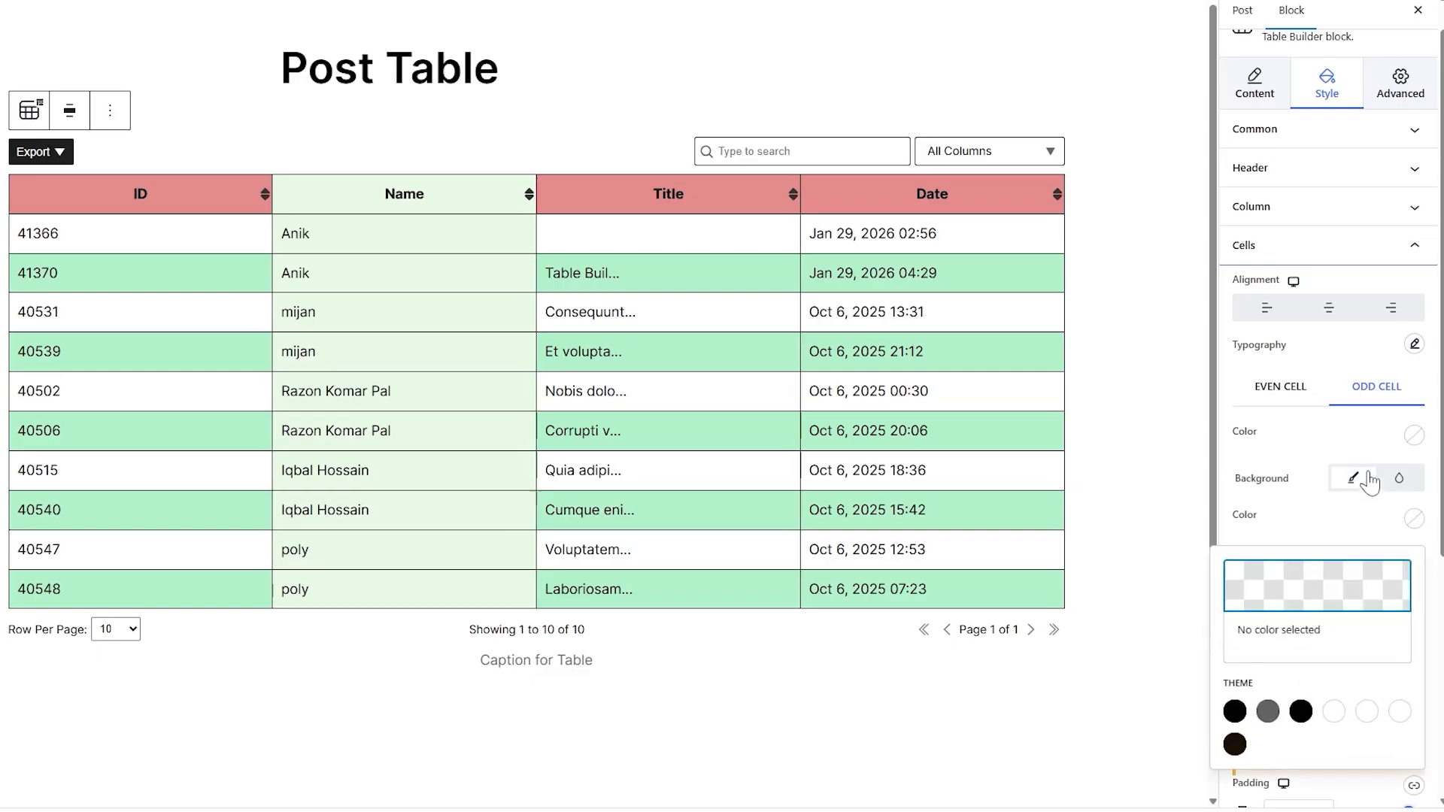
{"action": "left_click", "coordinate": [1293, 579]}
{"action": "left_click_drag", "start_coordinate": [1284, 239], "coordinate": [1266, 227]}
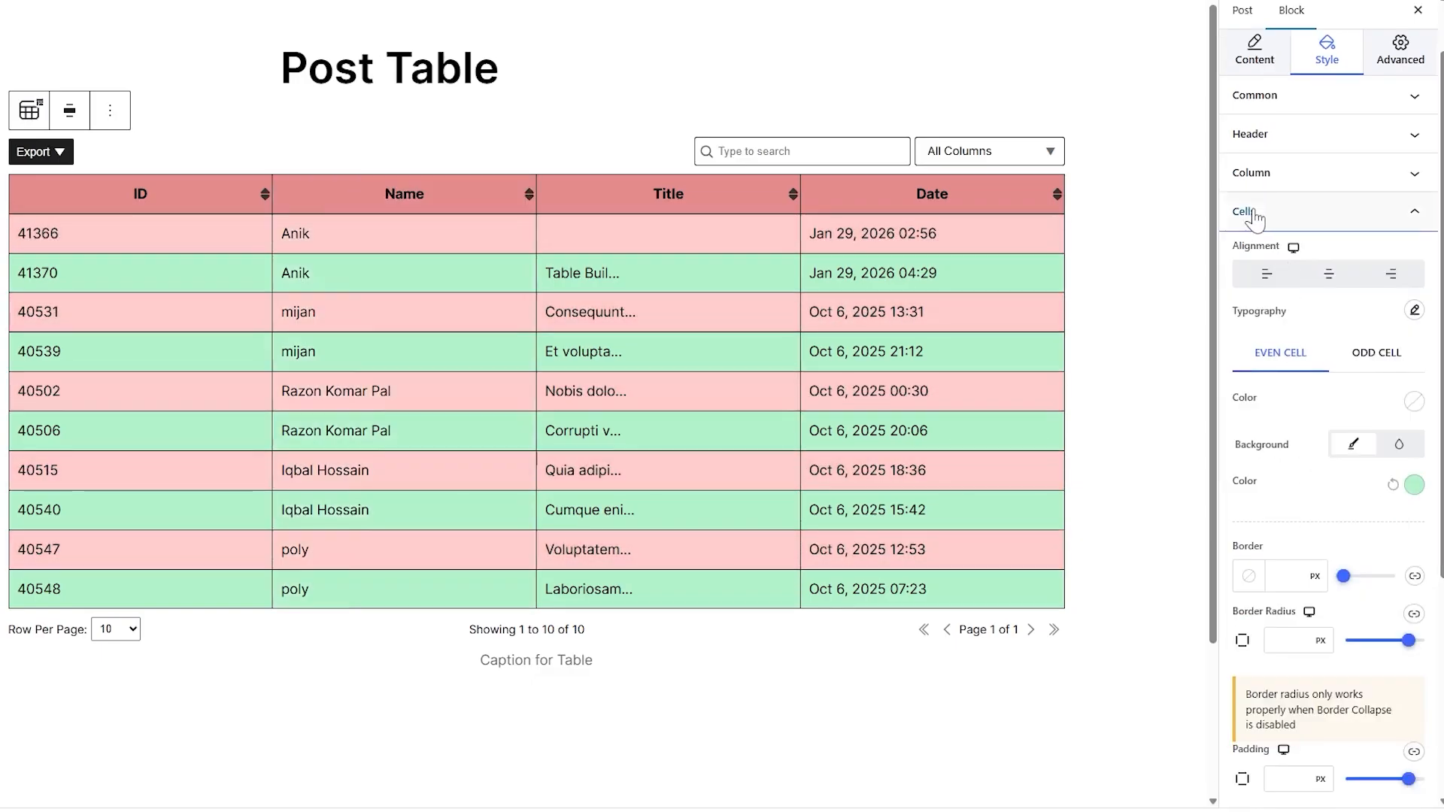
{"action": "left_click", "coordinate": [1250, 214]}
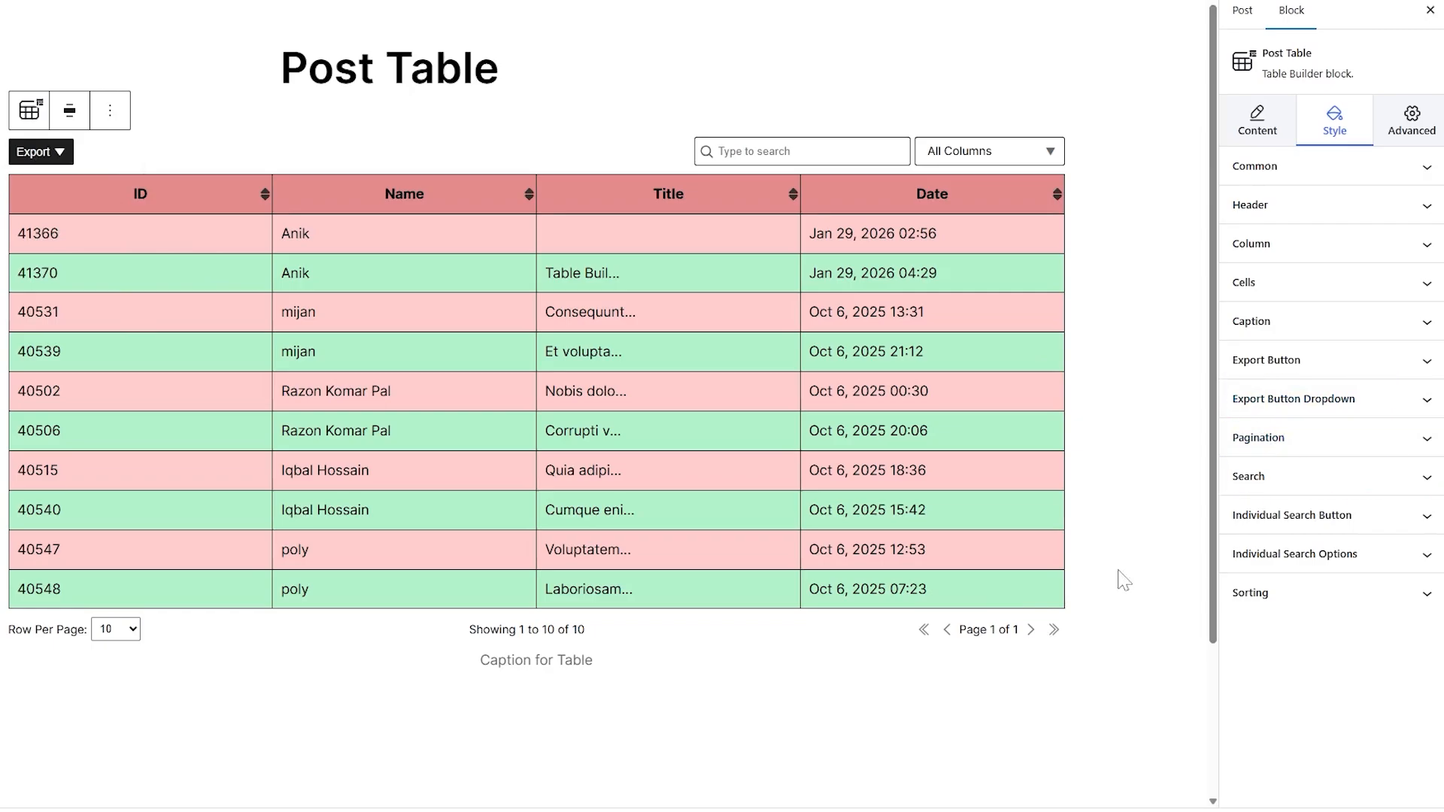
Look through the Sorting style options for size, horizontal and vertical position, and colour.
{"action": "left_click", "coordinate": [1293, 592]}
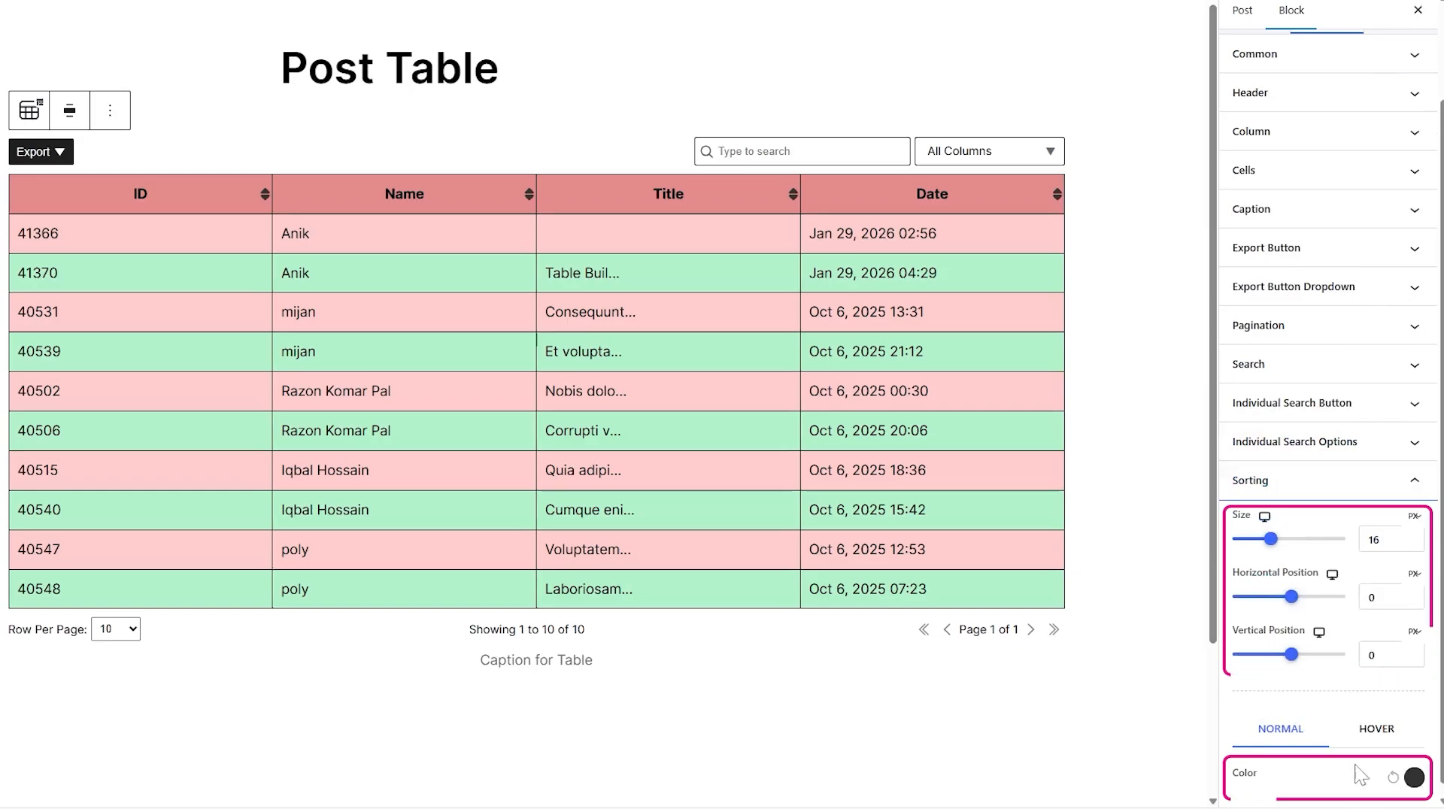
{"action": "left_click", "coordinate": [1283, 489]}
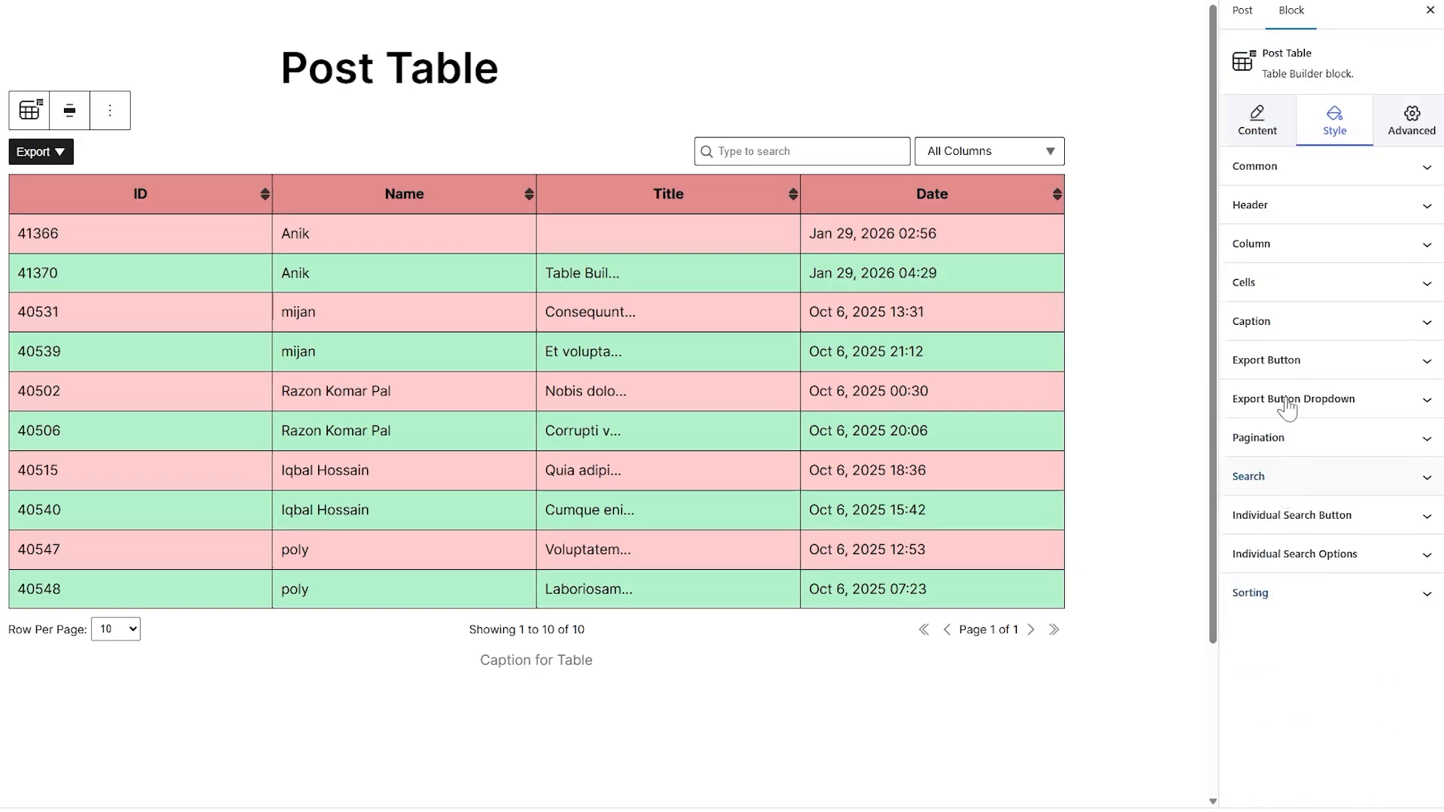
Enable table freezing, apply Freeze Header, and check that the header stays fixed over the rows.
{"action": "left_click", "coordinate": [1412, 121]}
{"action": "left_click", "coordinate": [1284, 179]}
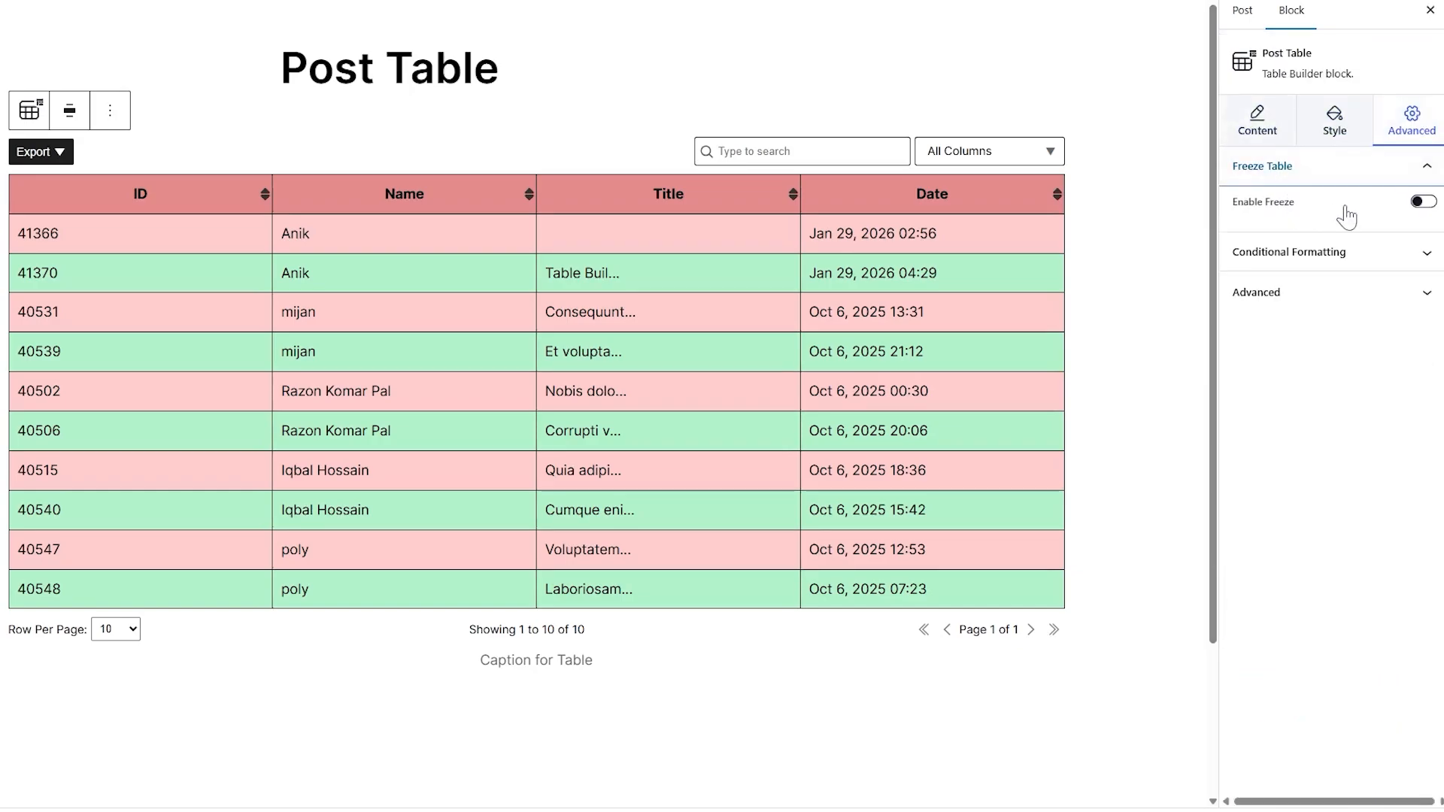
{"action": "left_click", "coordinate": [1421, 201]}
{"action": "left_click", "coordinate": [1318, 237]}
{"action": "left_click", "coordinate": [368, 368]}
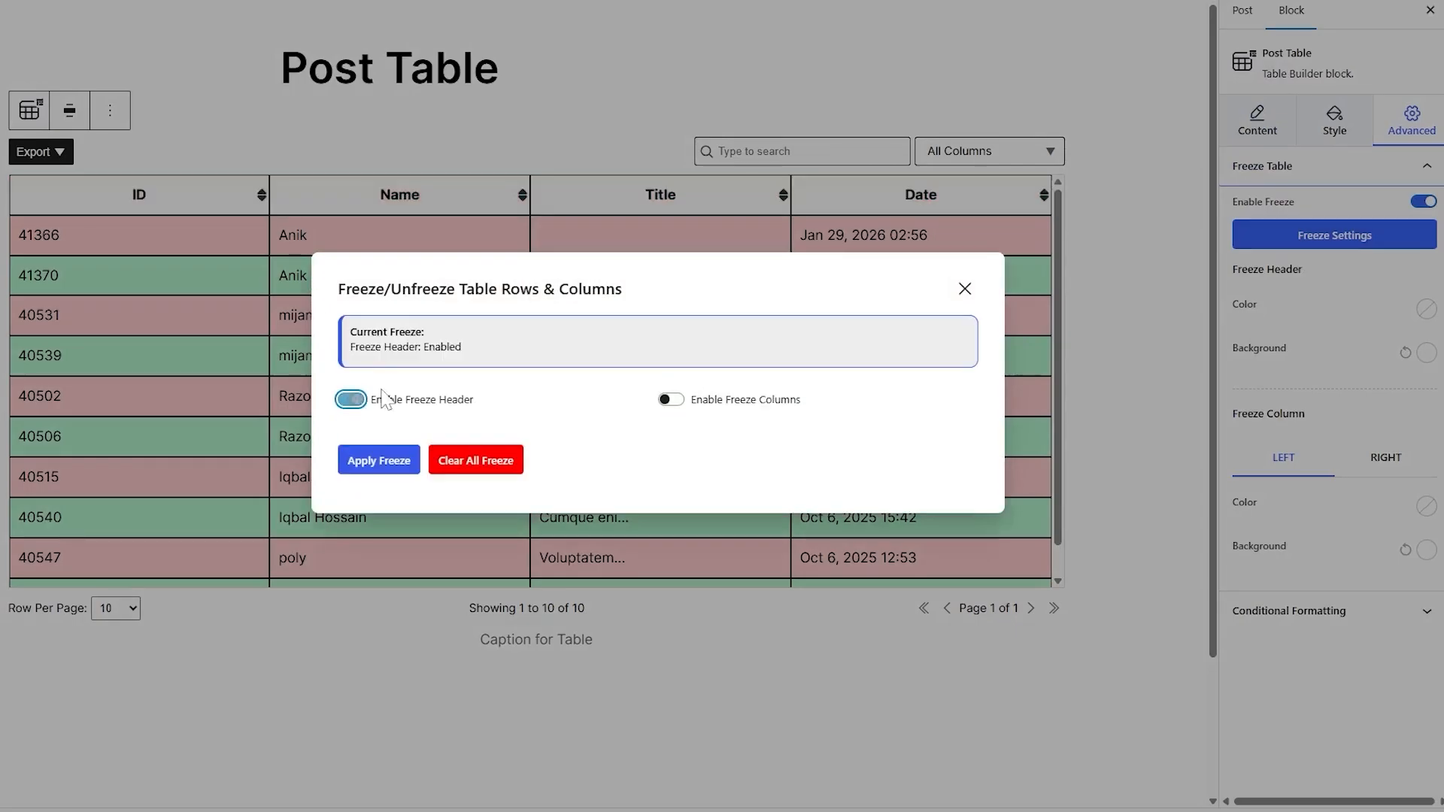
{"action": "left_click", "coordinate": [380, 552]}
{"action": "scroll", "coordinate": [647, 368], "scroll_direction": "down", "scroll_amount": 1}
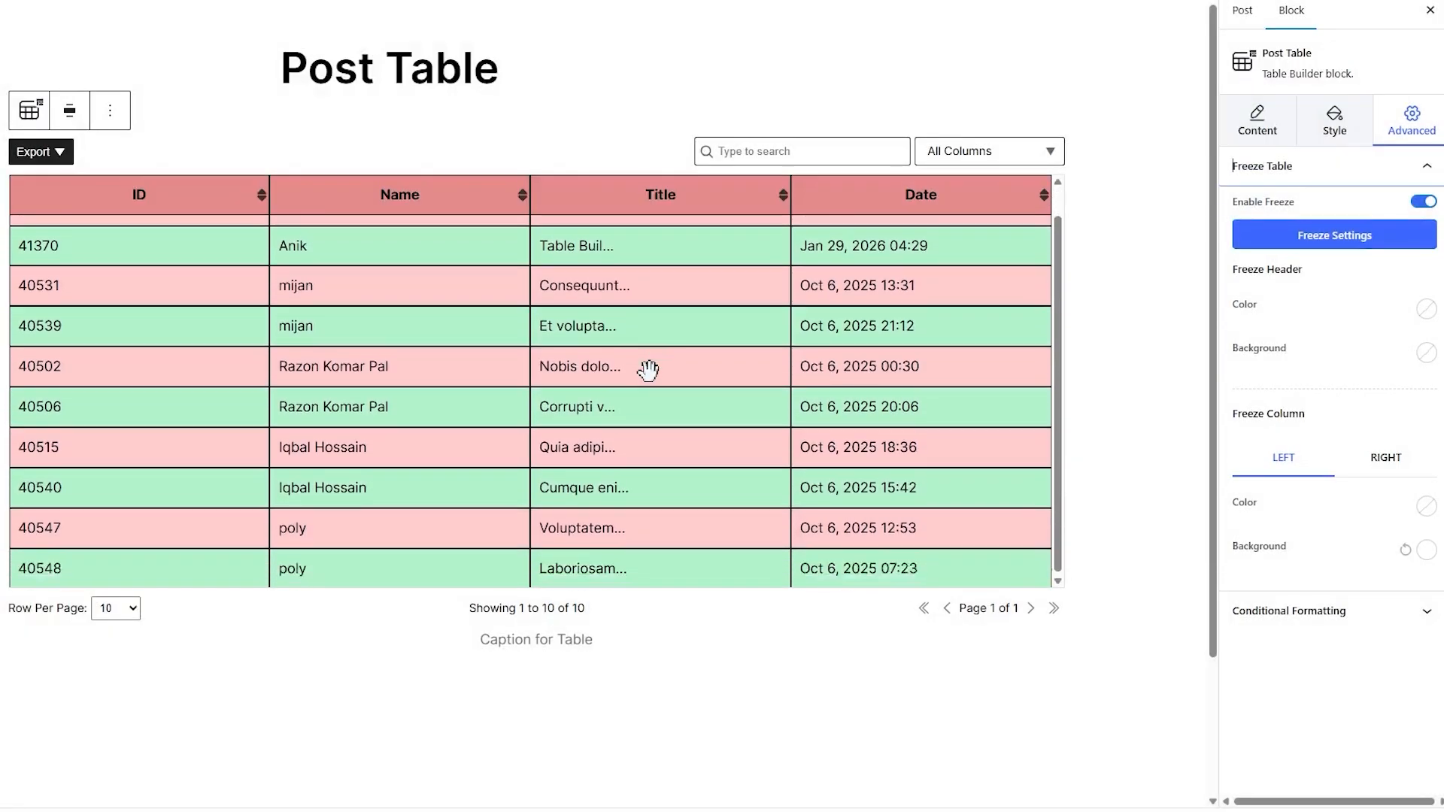
Try freezing columns from the left starting at Column 2, and turn table freezing back off.
{"action": "left_click", "coordinate": [1265, 233]}
{"action": "left_click", "coordinate": [670, 400]}
{"action": "left_click", "coordinate": [376, 446]}
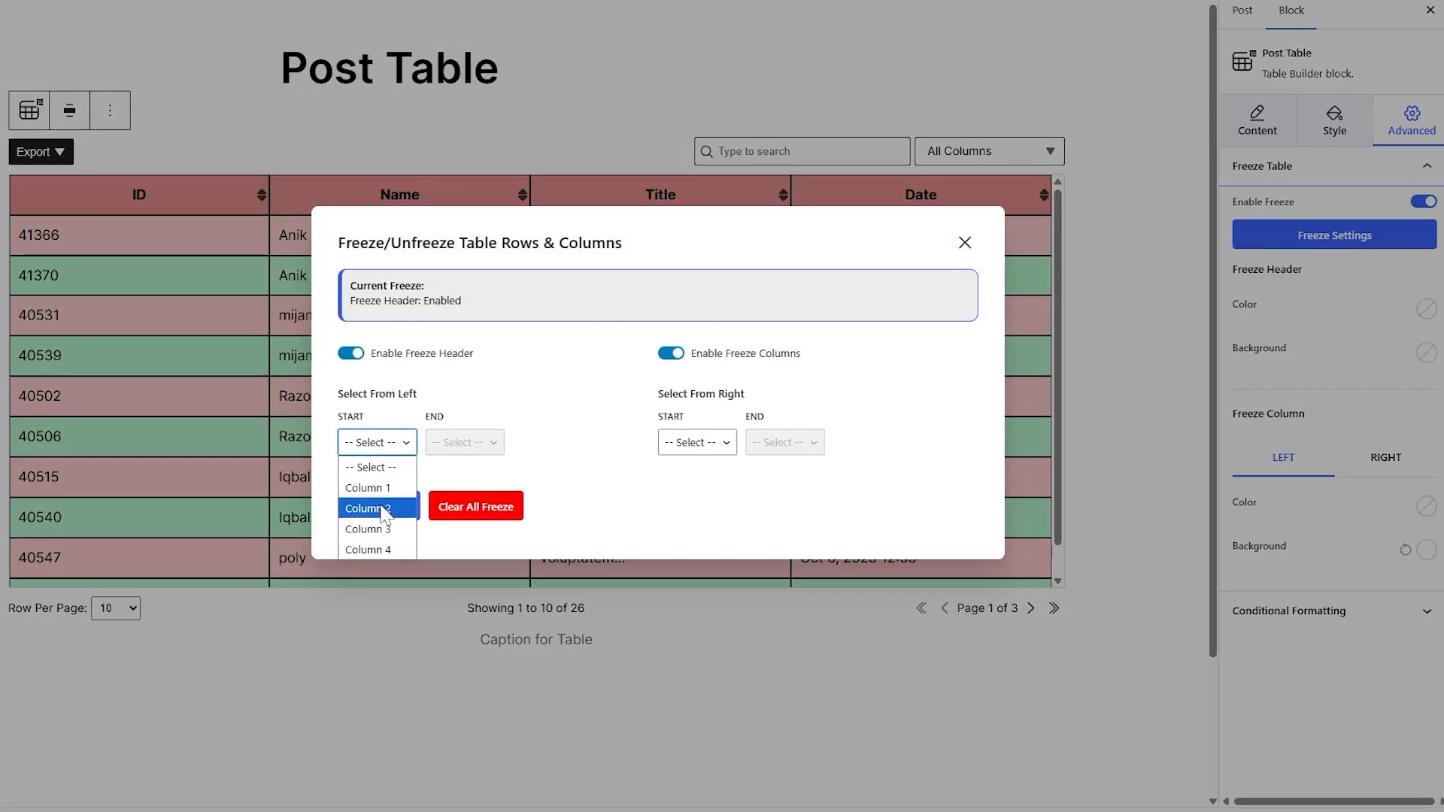
{"action": "left_click", "coordinate": [378, 506]}
{"action": "left_click", "coordinate": [370, 517]}
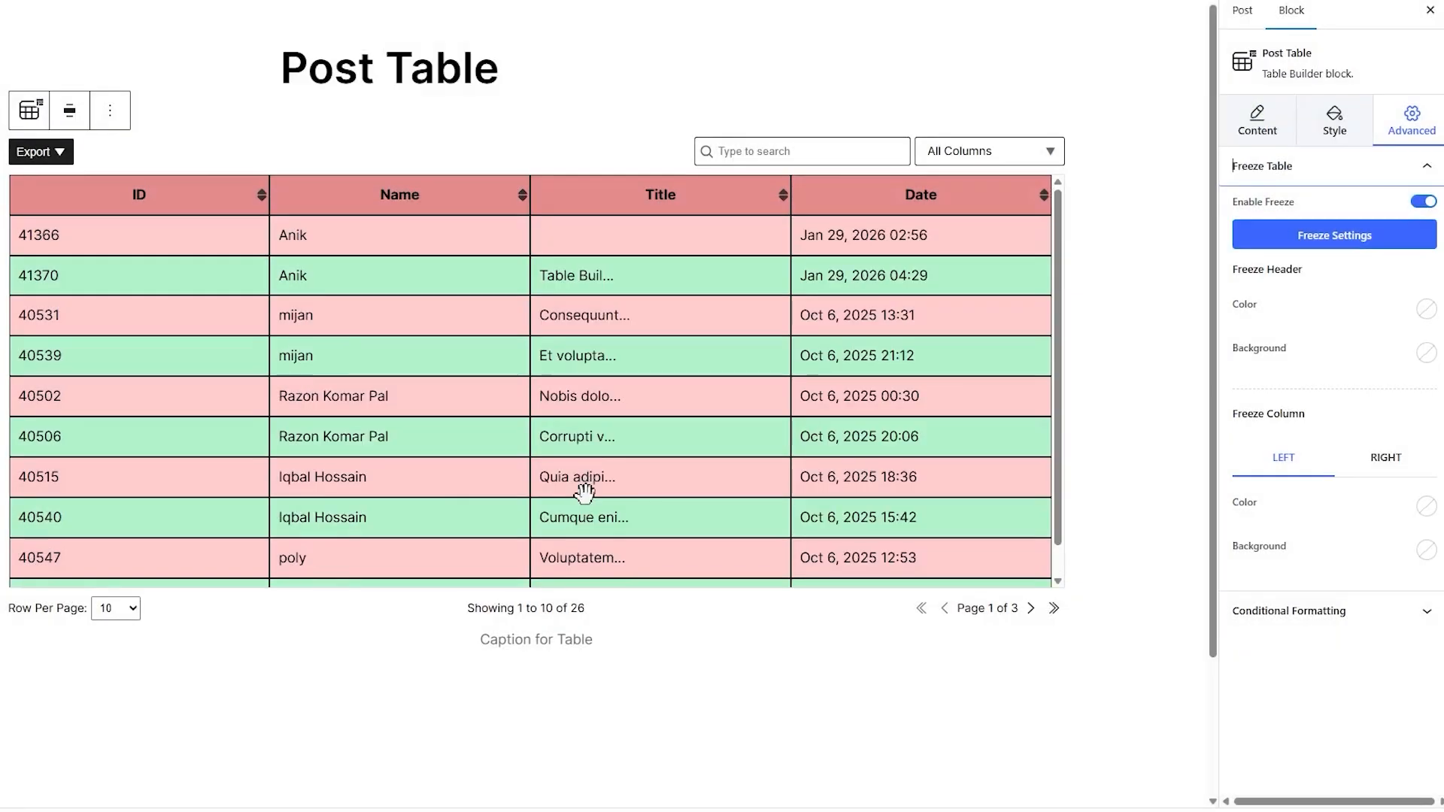
{"action": "scroll", "coordinate": [587, 489], "scroll_direction": "down", "scroll_amount": 1}
{"action": "scroll", "coordinate": [587, 489], "scroll_direction": "up", "scroll_amount": 1}
{"action": "left_click", "coordinate": [1423, 201]}
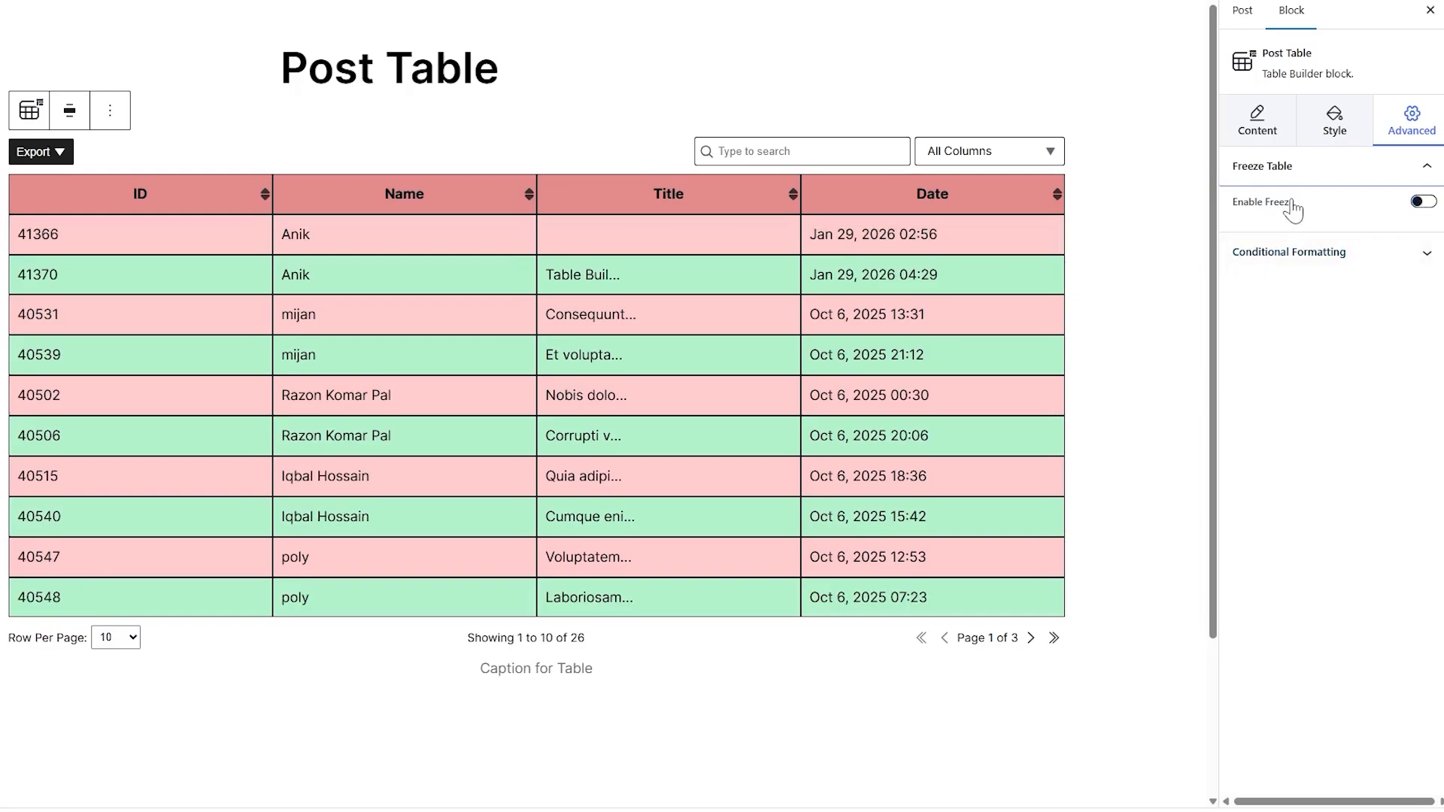
{"action": "left_click", "coordinate": [1337, 166]}
Add a conditional formatting rule for the Name column using Is Equal To with the author name from the last two visible rows.
{"action": "left_click", "coordinate": [1318, 206]}
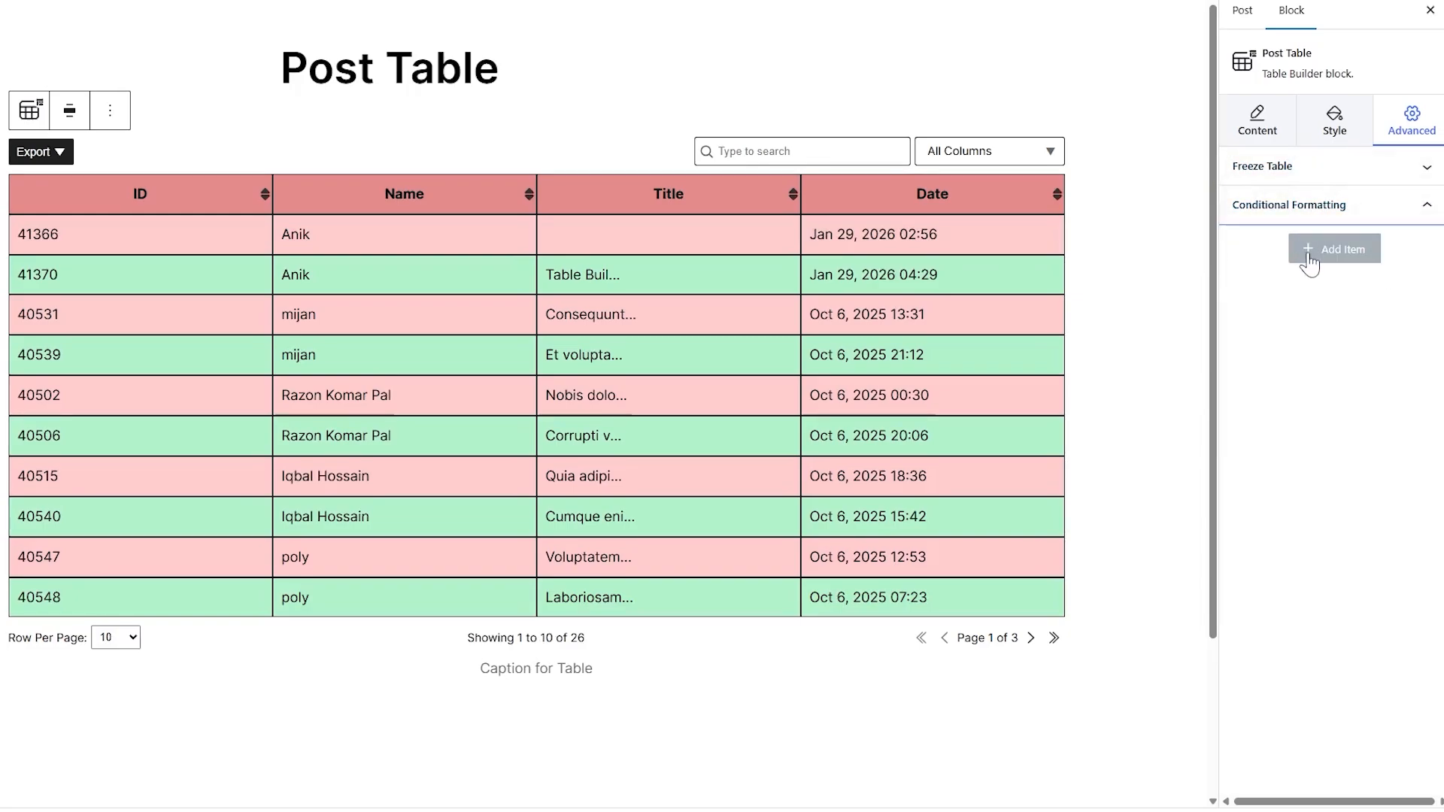
{"action": "left_click", "coordinate": [1309, 255]}
{"action": "left_click", "coordinate": [1281, 258]}
{"action": "left_click", "coordinate": [1287, 309]}
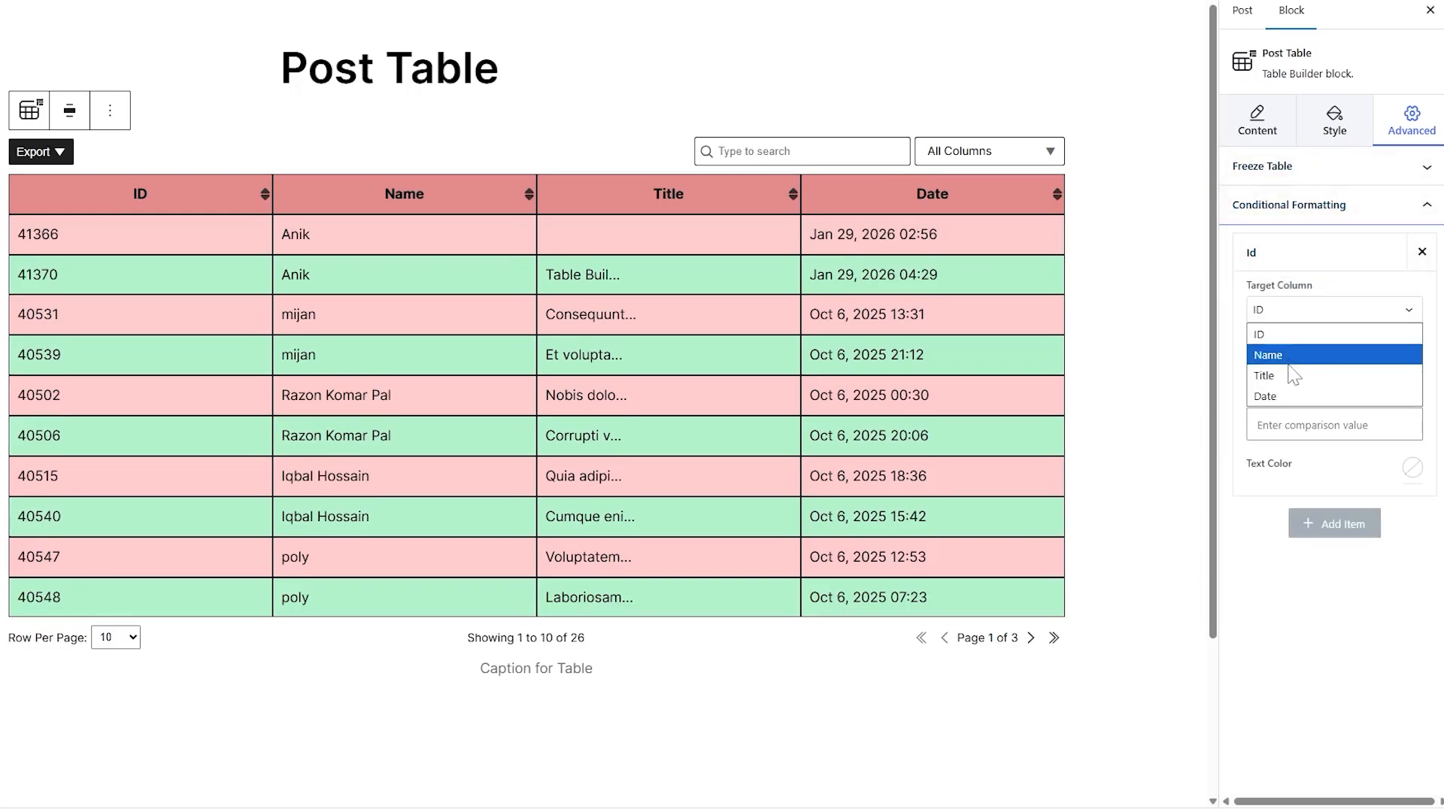
{"action": "left_click", "coordinate": [1292, 355]}
{"action": "left_click", "coordinate": [1327, 395]}
{"action": "type", "text": "poly"}
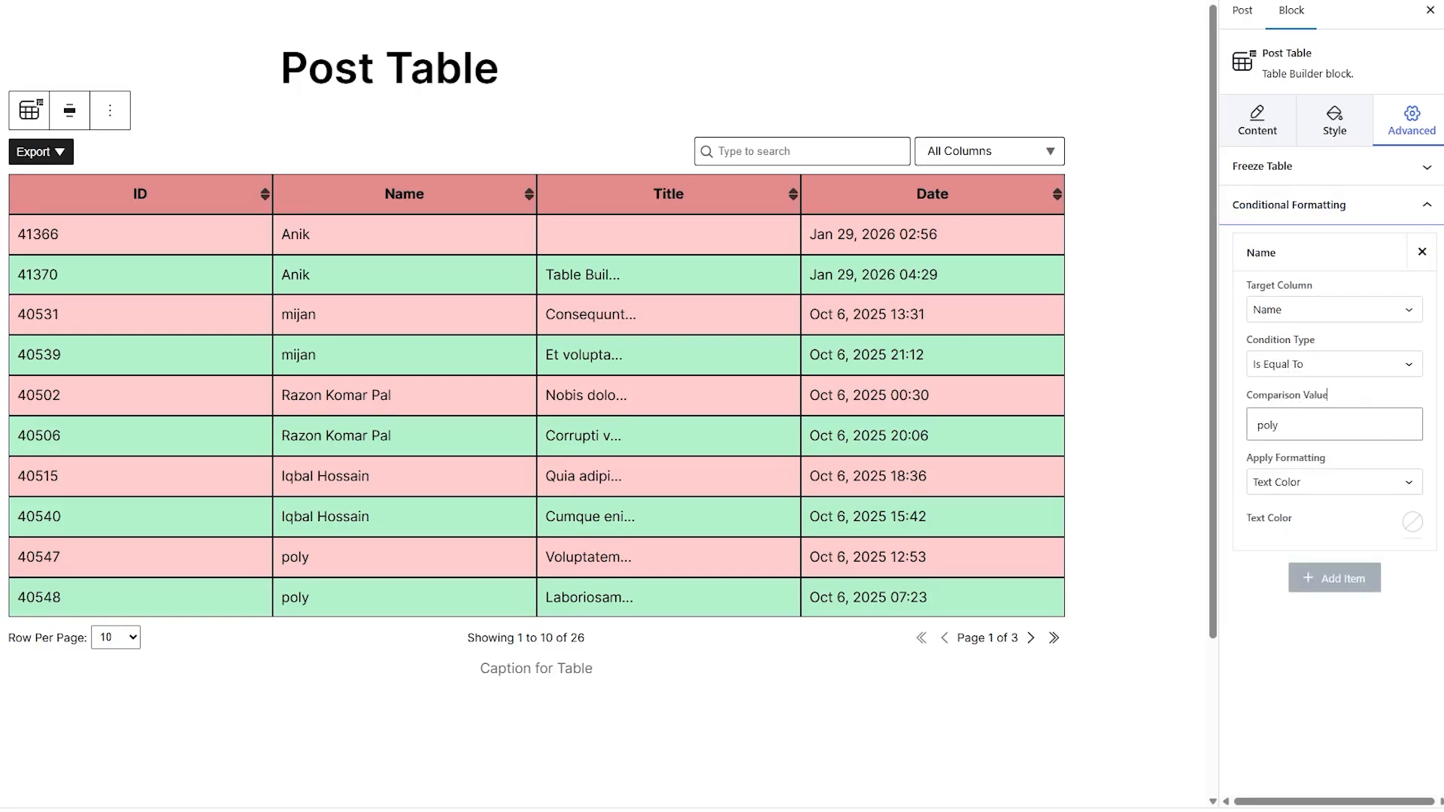
Set the rule's formatting to Background Color with a solid fill in custom colour #28ED67.
{"action": "left_click", "coordinate": [1303, 489]}
{"action": "left_click", "coordinate": [1294, 628]}
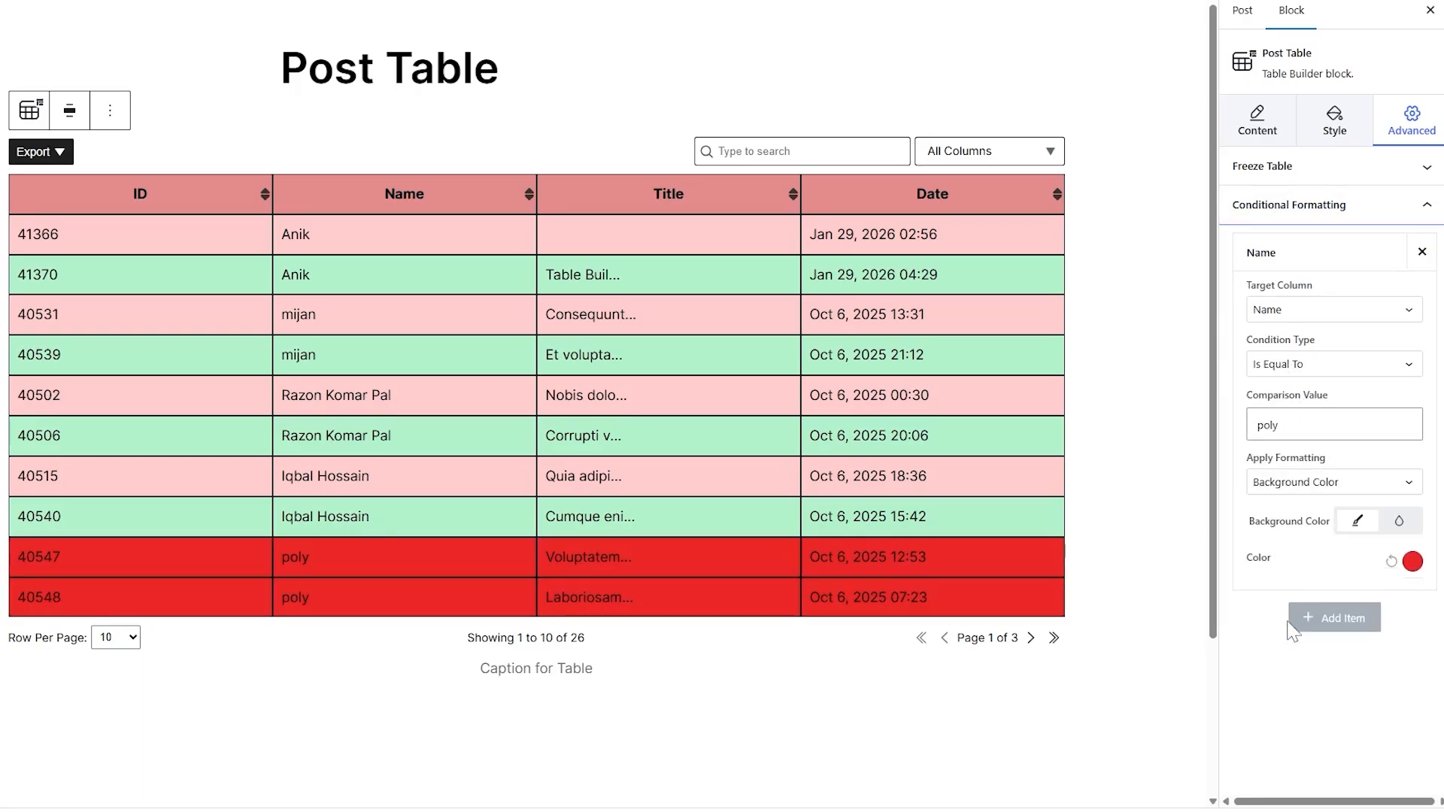
{"action": "left_click", "coordinate": [1412, 563]}
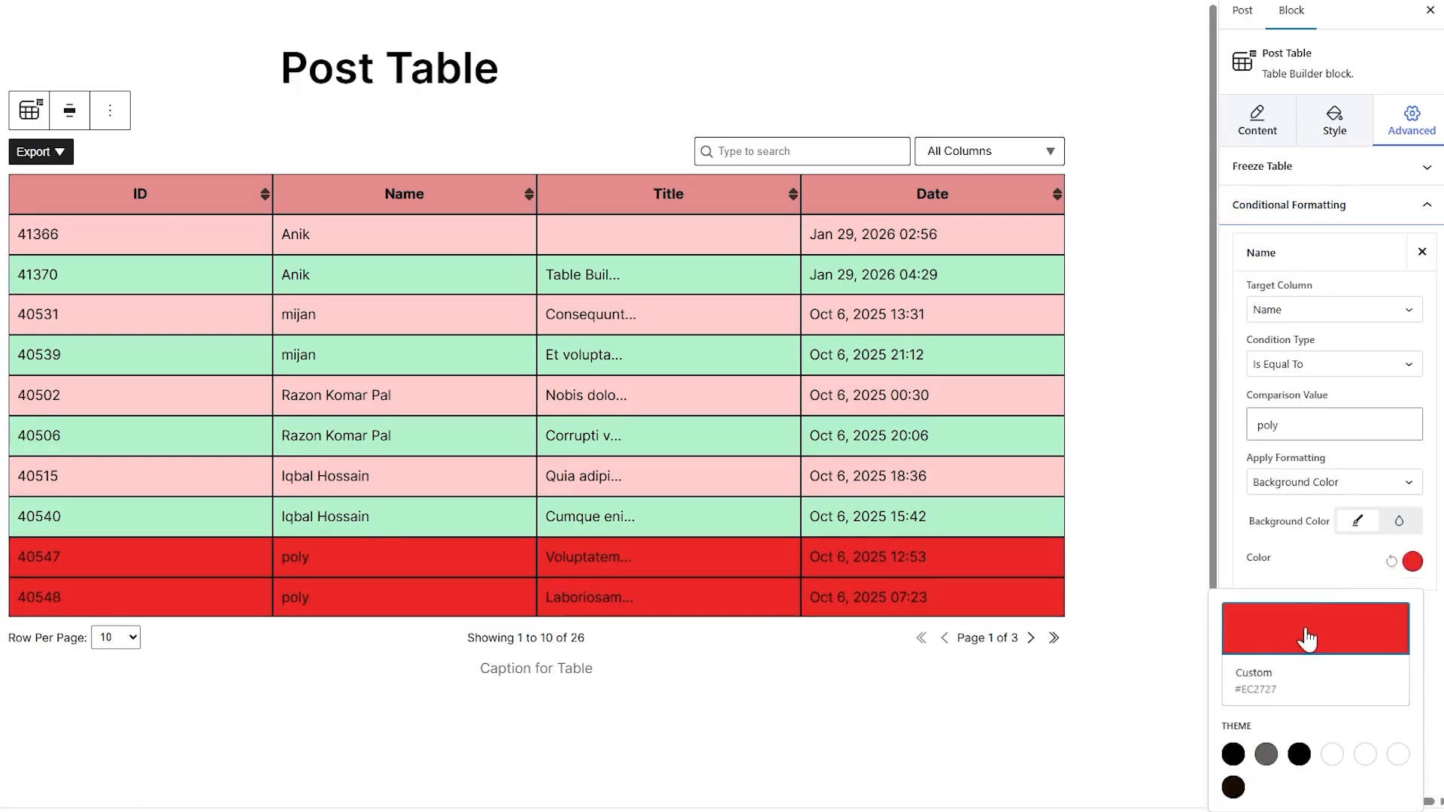
{"action": "left_click", "coordinate": [1307, 639]}
{"action": "left_click_drag", "start_coordinate": [1321, 470], "coordinate": [1301, 470]}
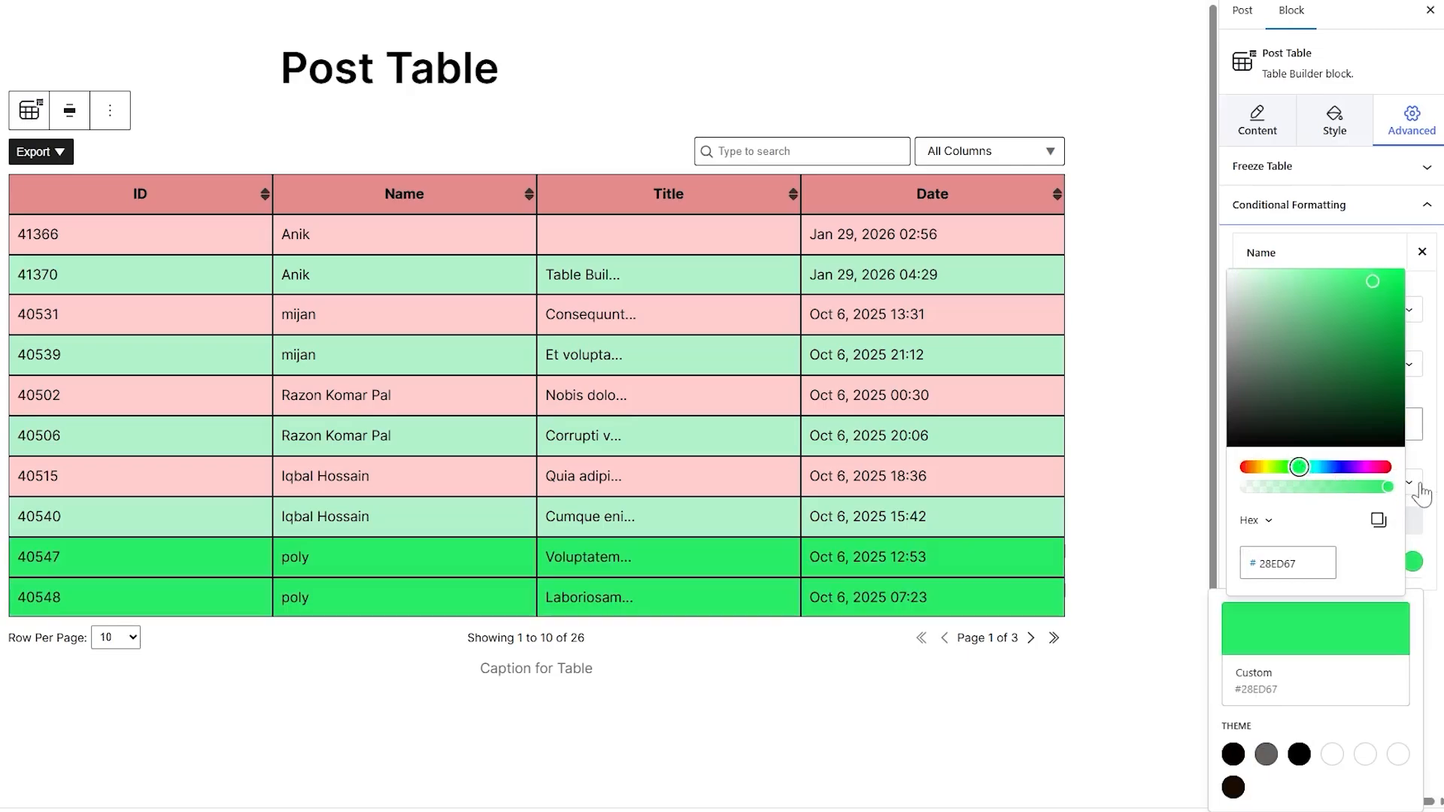
{"action": "left_click", "coordinate": [1437, 500]}
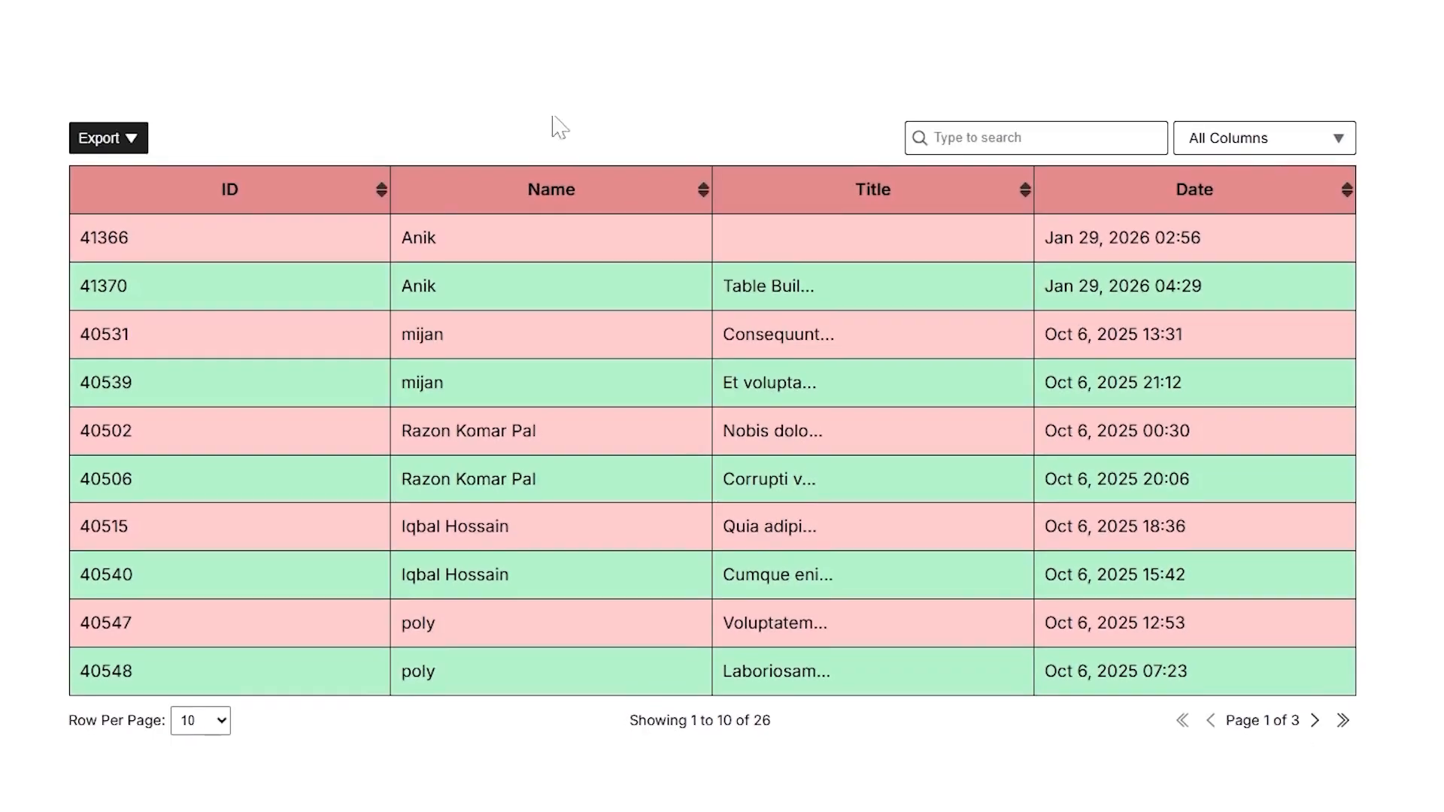
Search all columns of the published table for the author name in its last two visible rows.
{"action": "left_click", "coordinate": [1046, 139]}
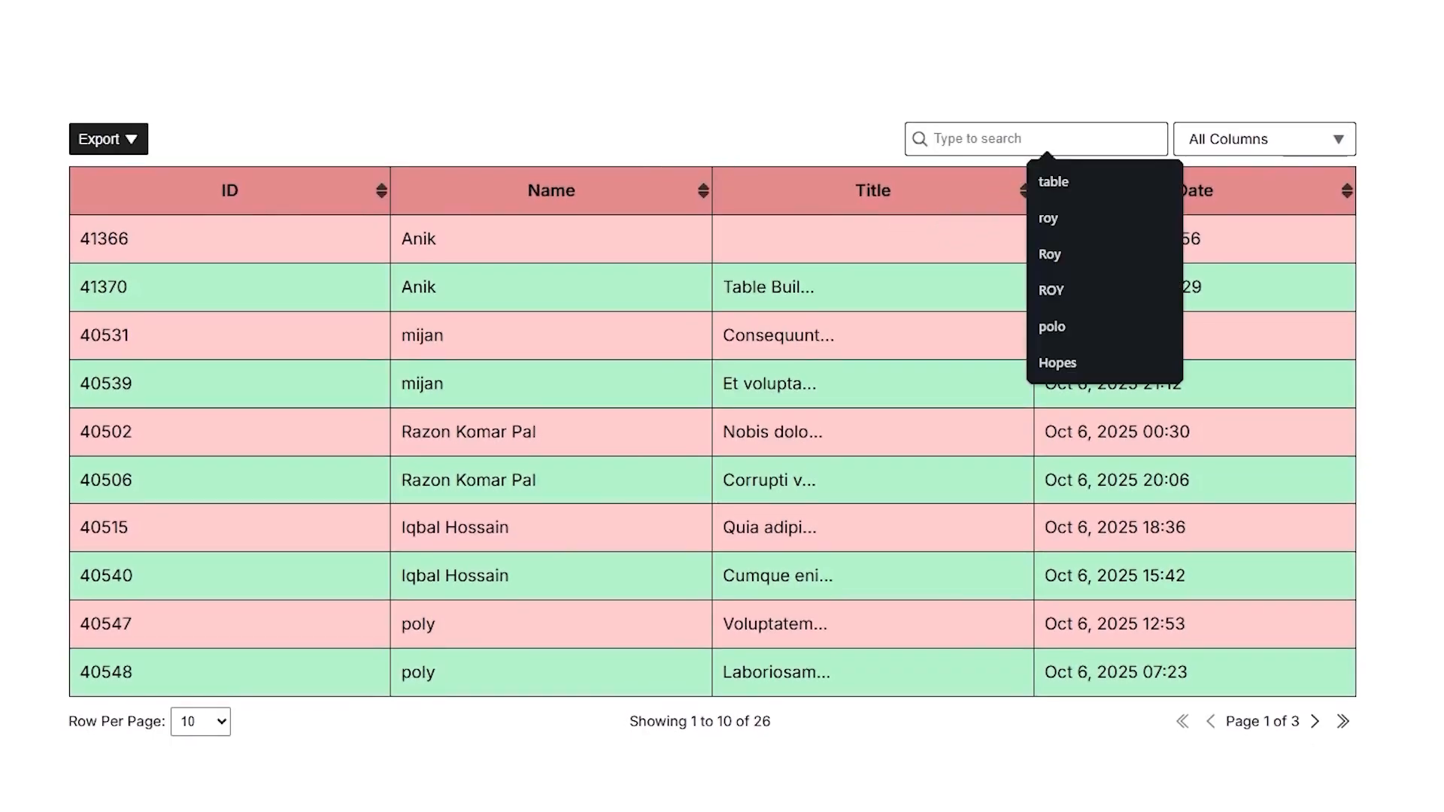
{"action": "type", "text": "poly"}
{"action": "left_click", "coordinate": [1152, 138]}
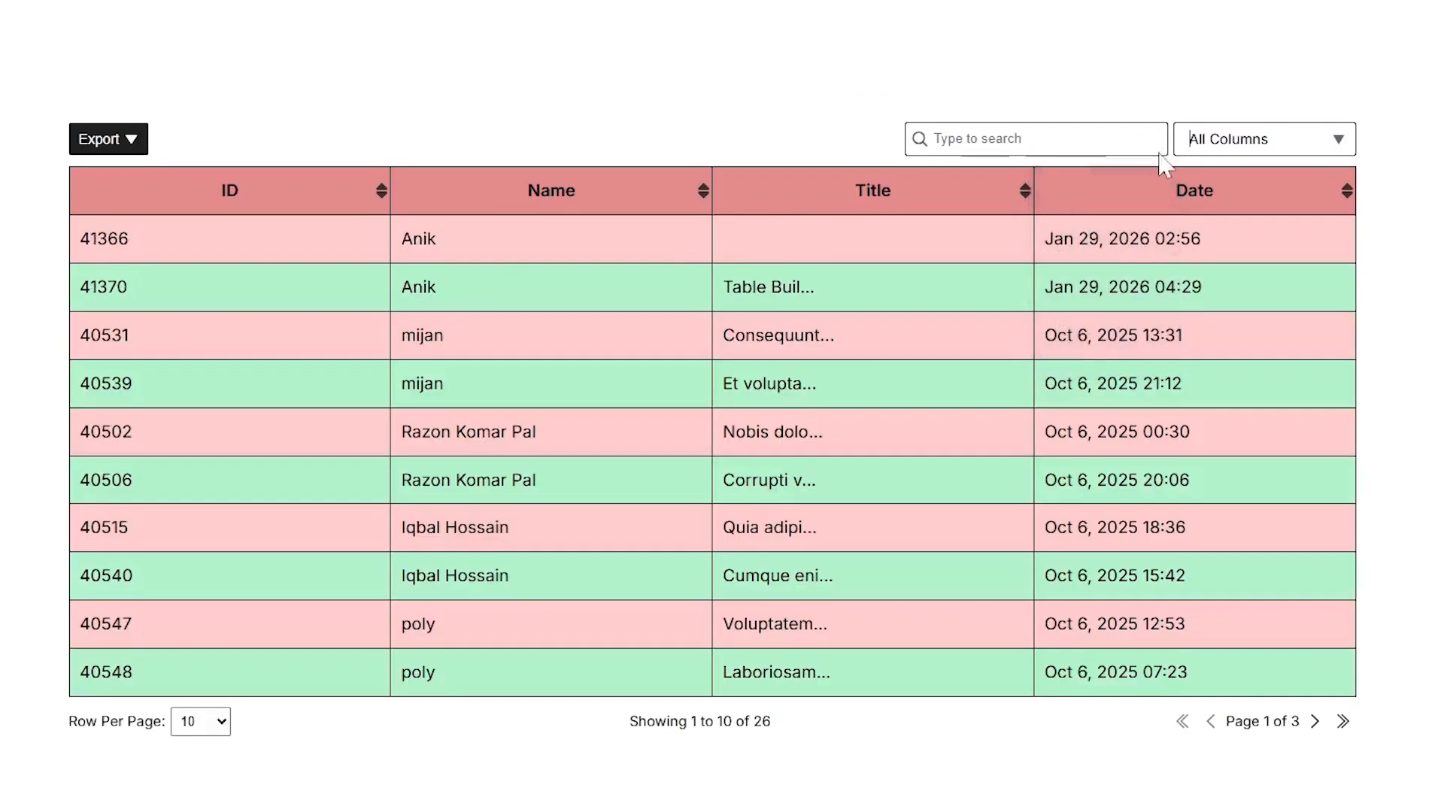
Limit the table search to the Name column and search for the same author name.
{"action": "left_click", "coordinate": [1231, 138]}
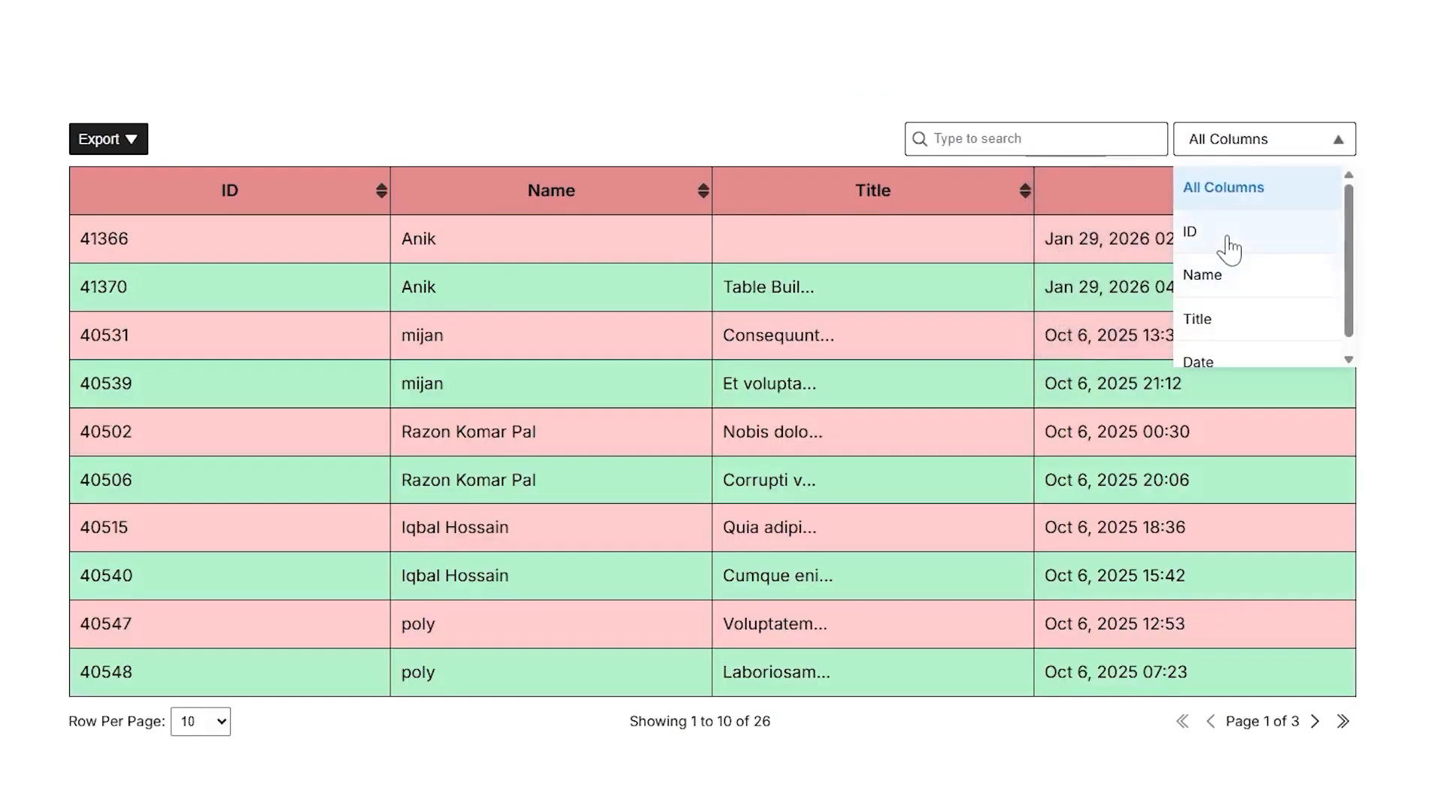
{"action": "left_click", "coordinate": [1218, 278]}
{"action": "left_click", "coordinate": [1045, 138]}
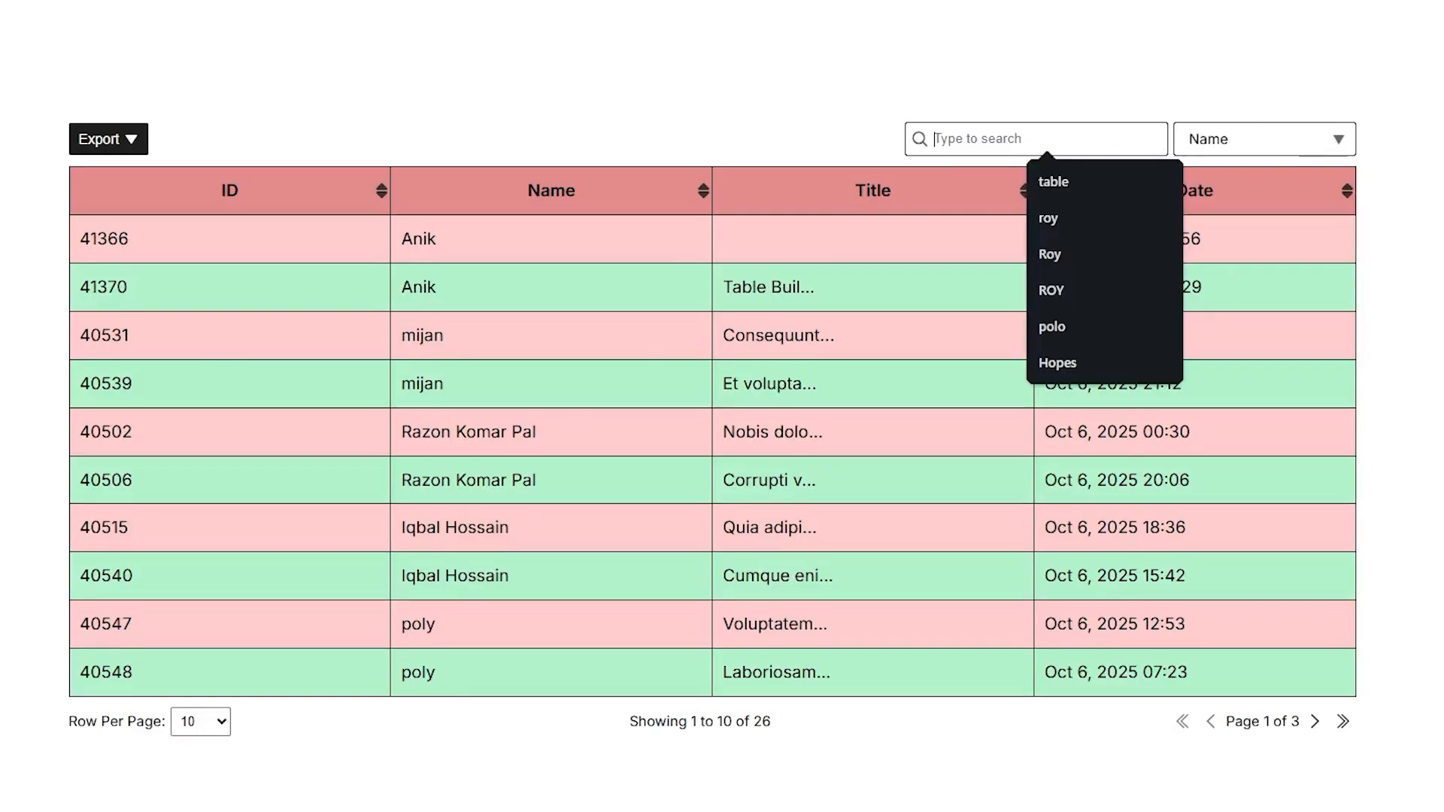
{"action": "type", "text": "poly"}
Review the table's export formats and open its print preview, cancelling without printing.
{"action": "left_click", "coordinate": [94, 139]}
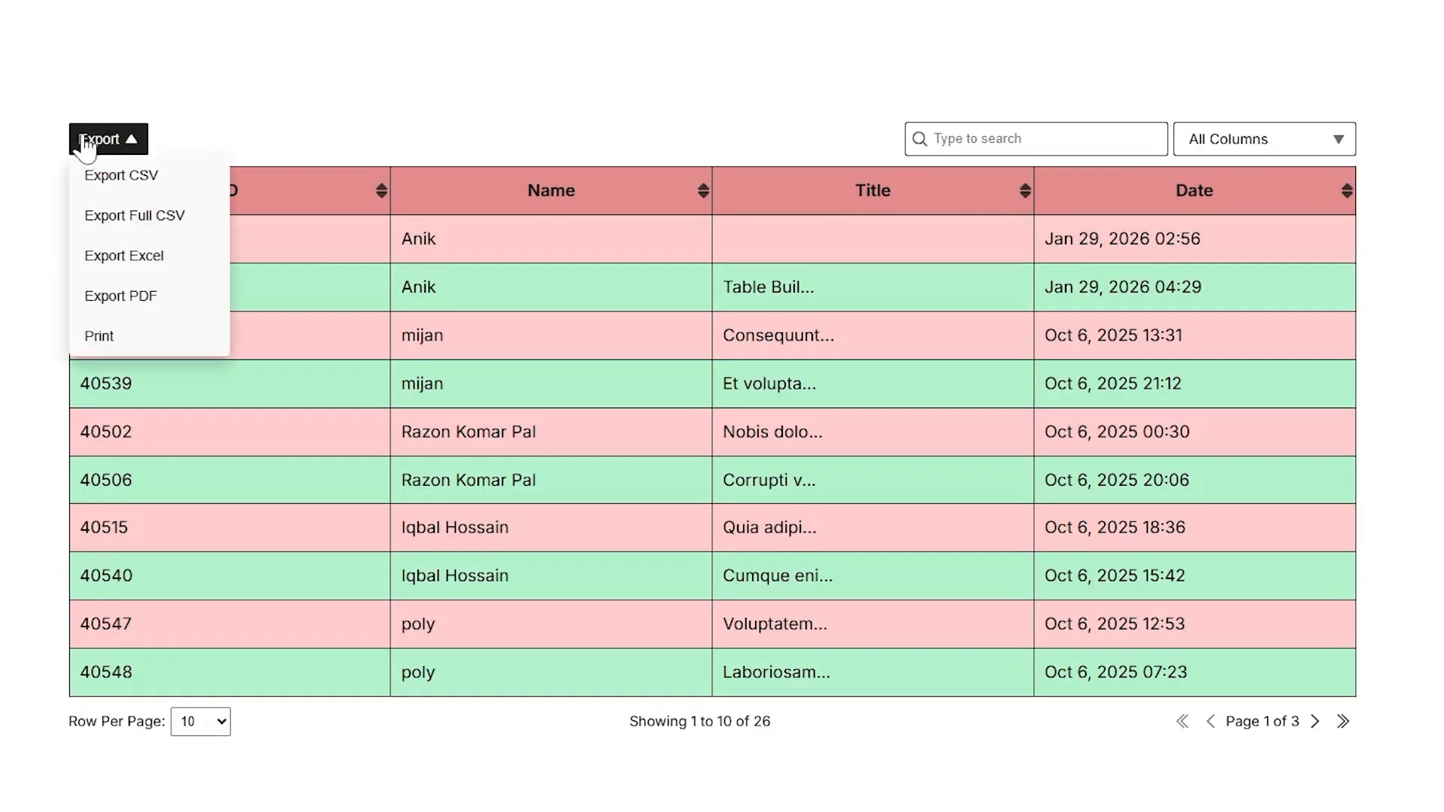
{"action": "left_click", "coordinate": [113, 181]}
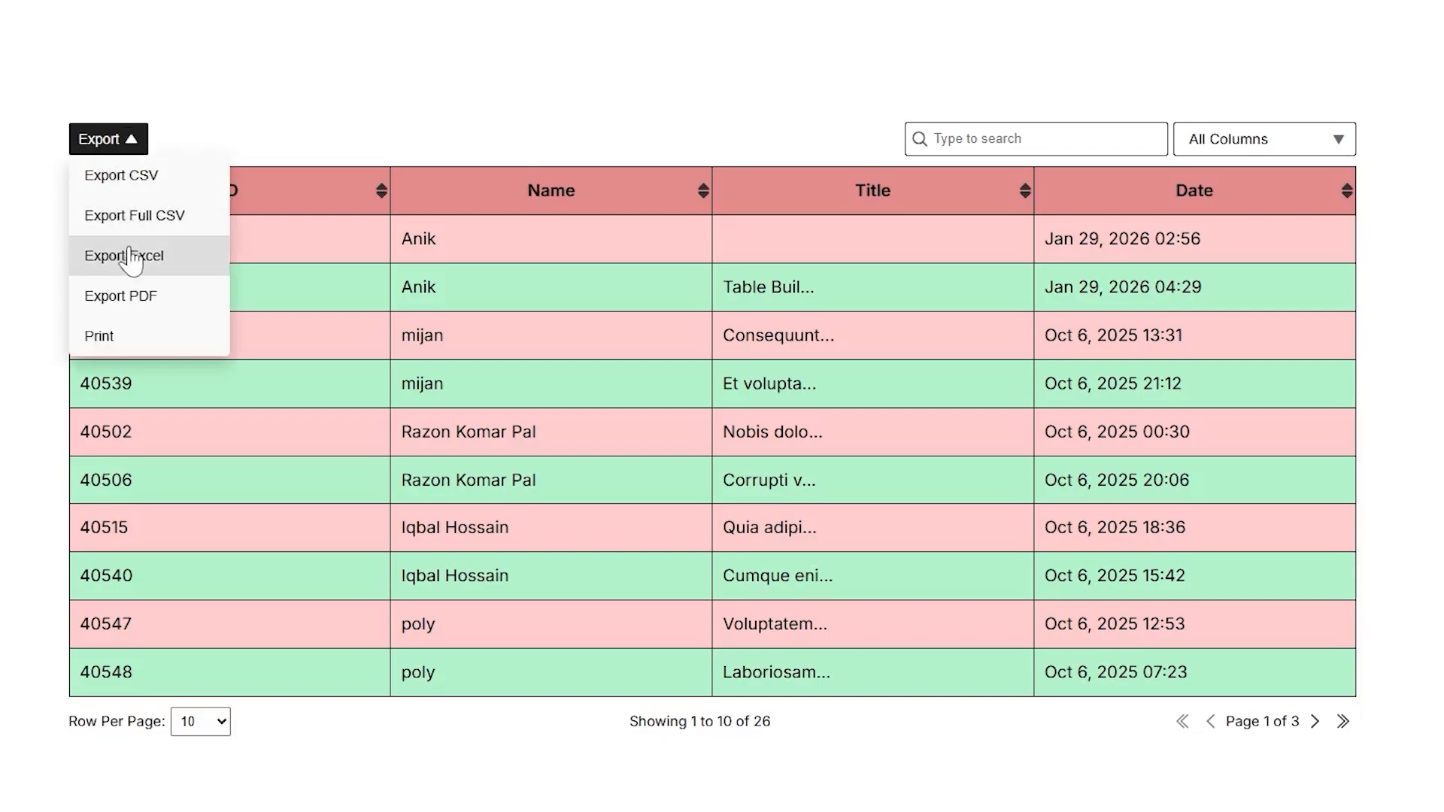
{"action": "left_click", "coordinate": [98, 333]}
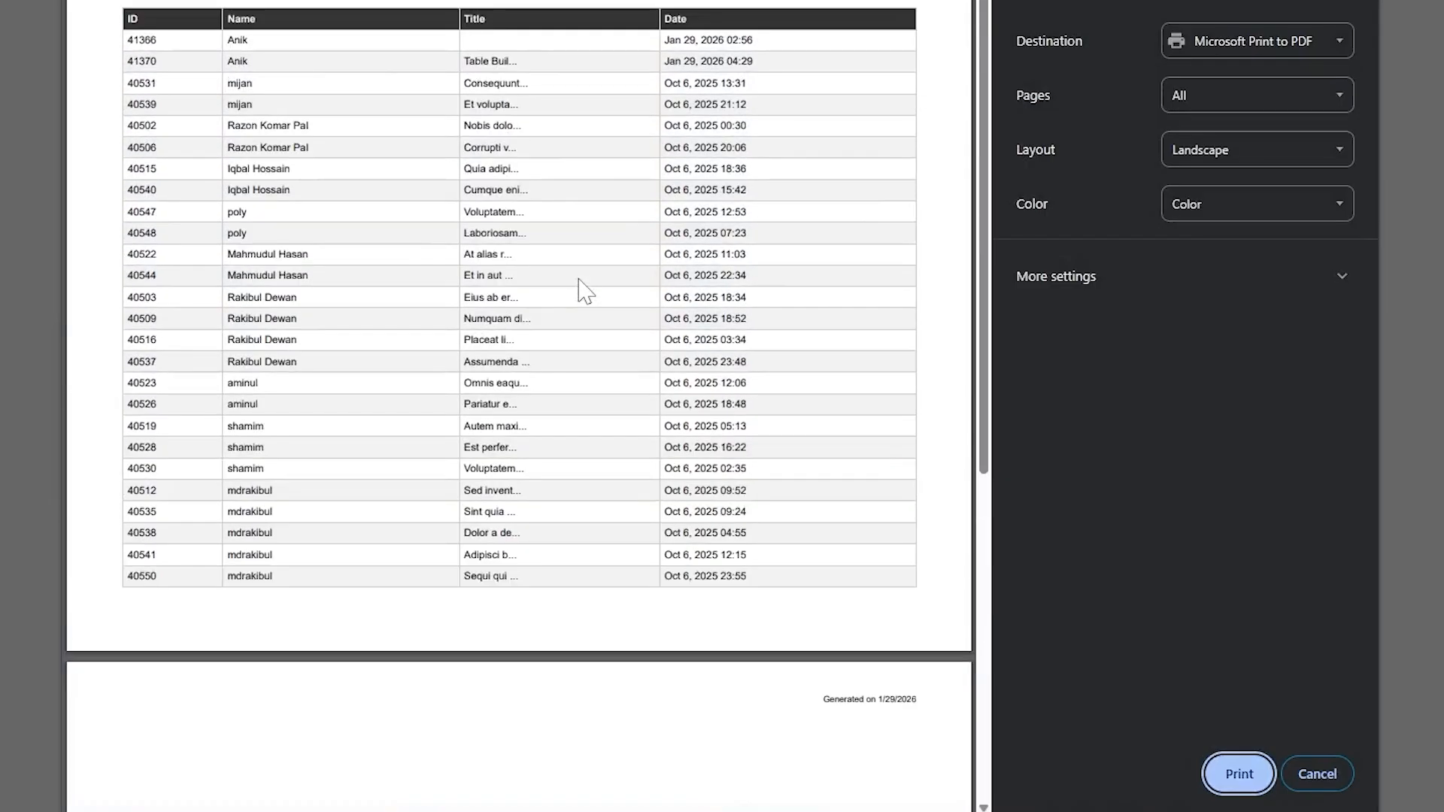
{"action": "left_click", "coordinate": [1316, 774]}
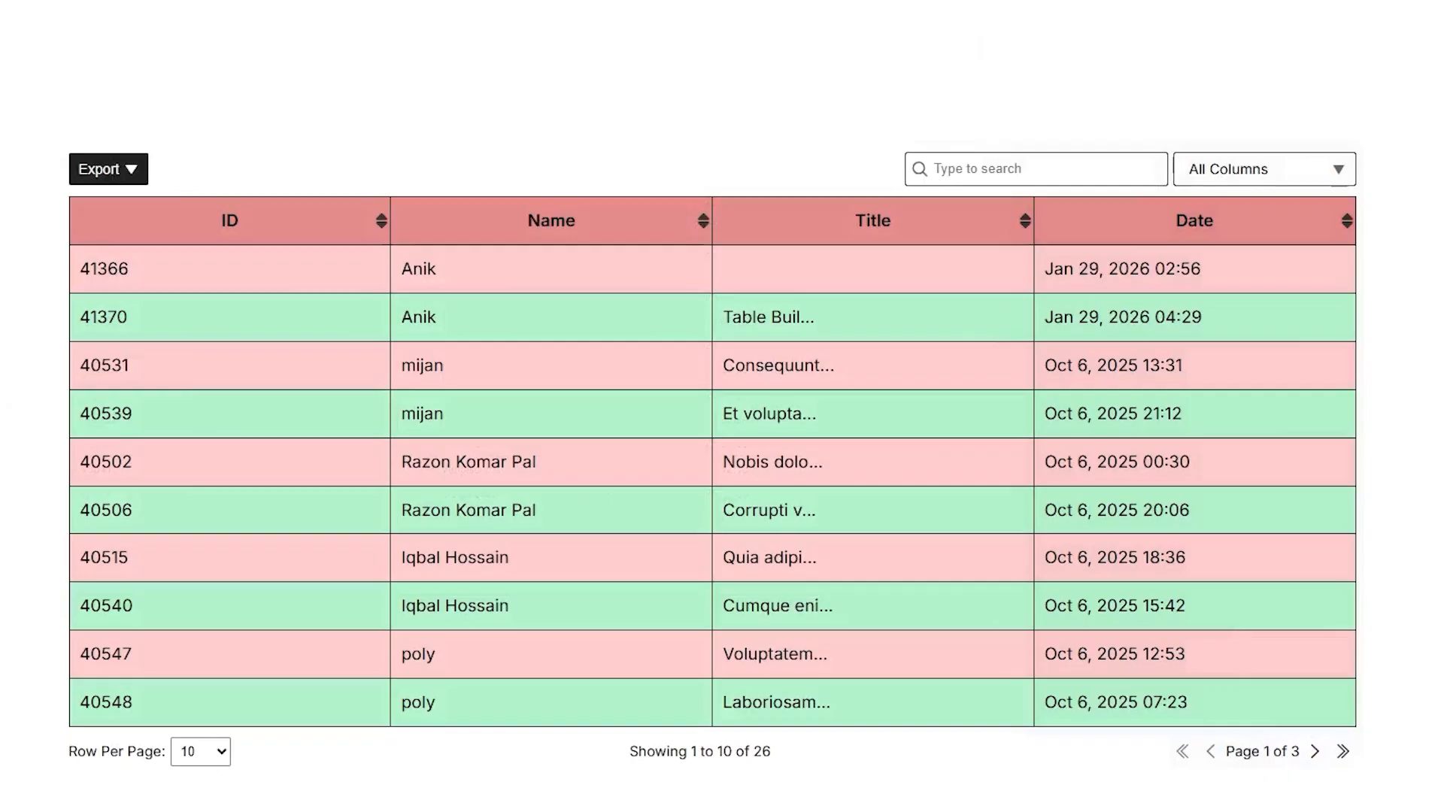